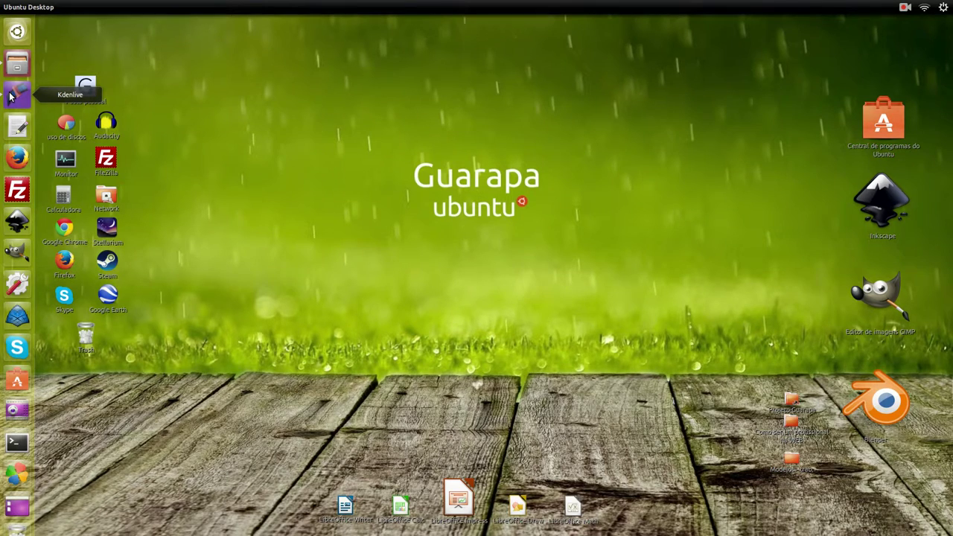
Launch Kdenlive from the Unity launcher to open the bike-video project.
left_click(10, 94)
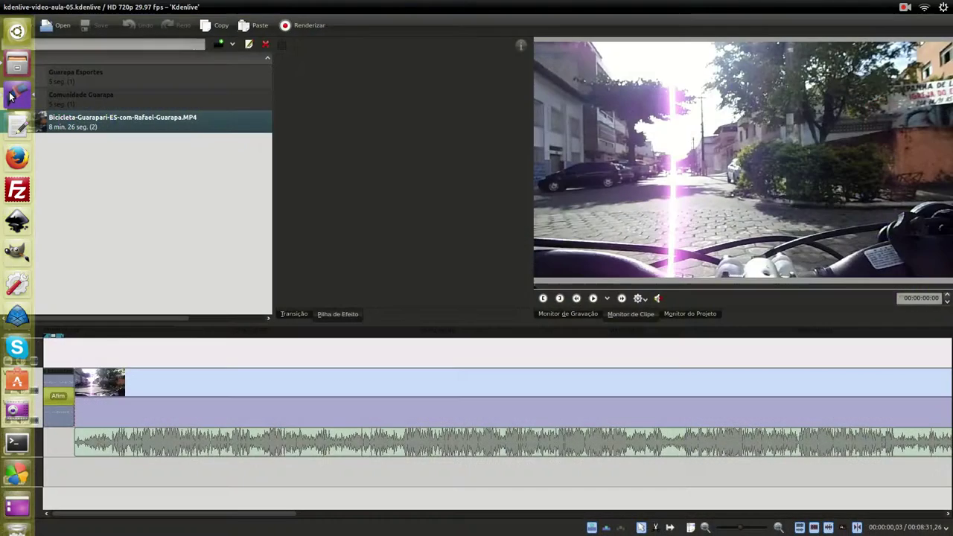
Scrub the playhead through the opening Guarapa Esportes and Comunidade Guarapa title animations.
left_click(72, 355)
left_click(46, 344)
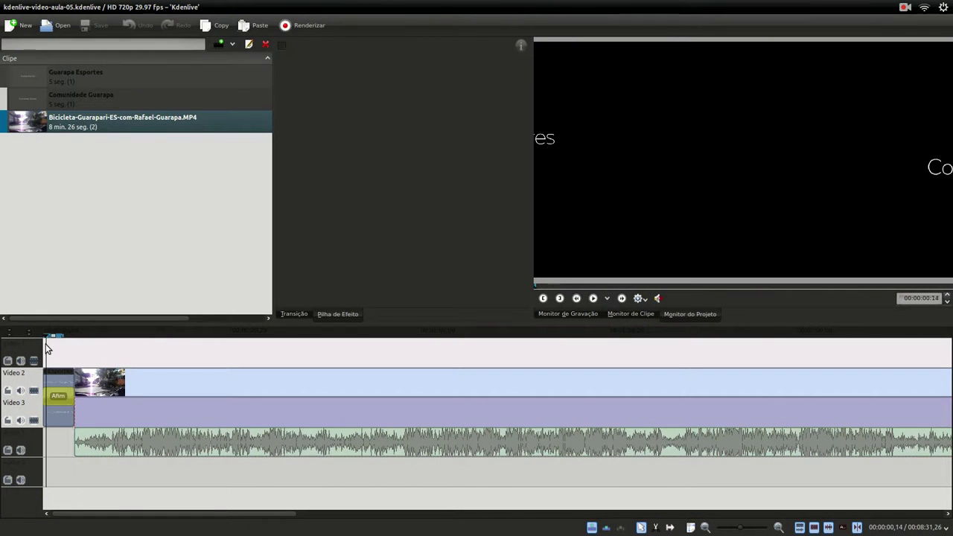
left_click(52, 352)
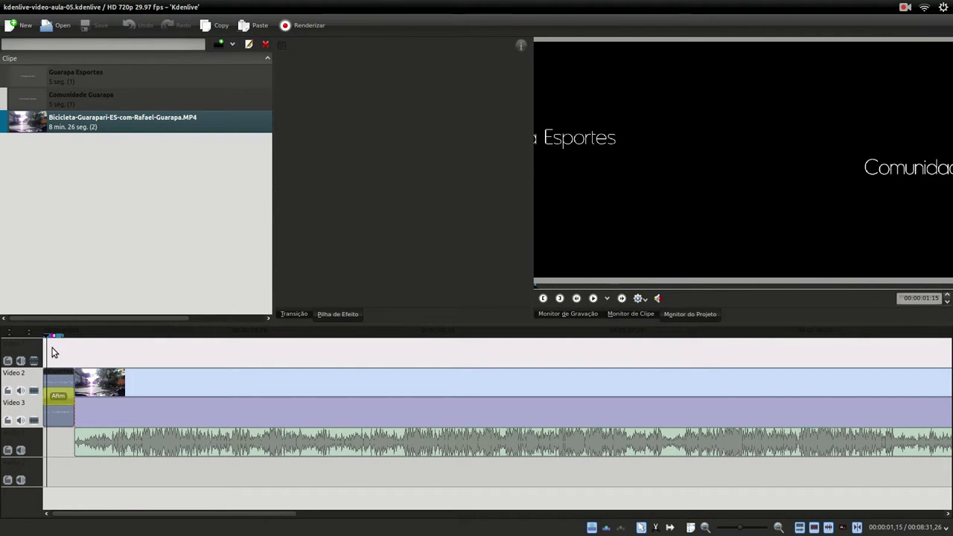
left_click(61, 353)
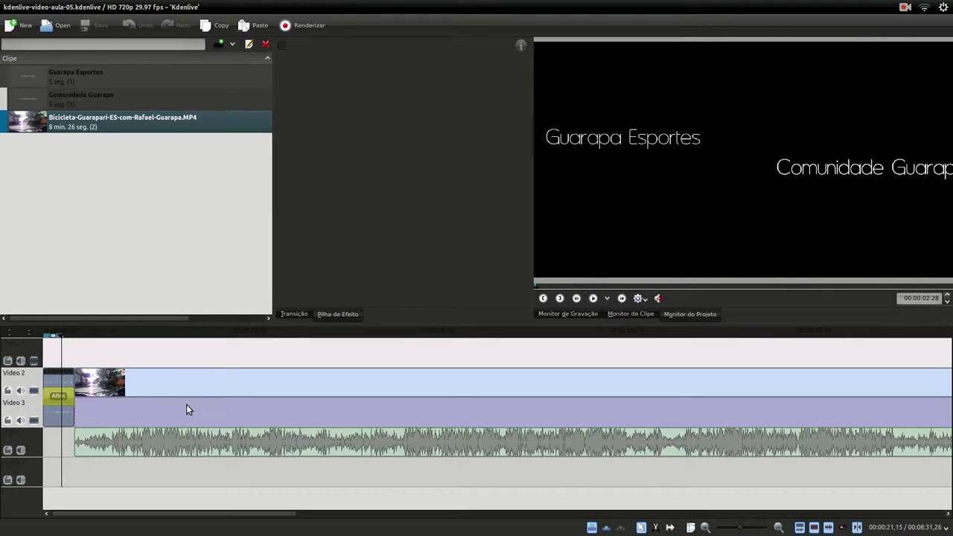
Move the bike video later on the timeline and place the playhead in the gap.
left_click_drag(102, 374, 118, 388)
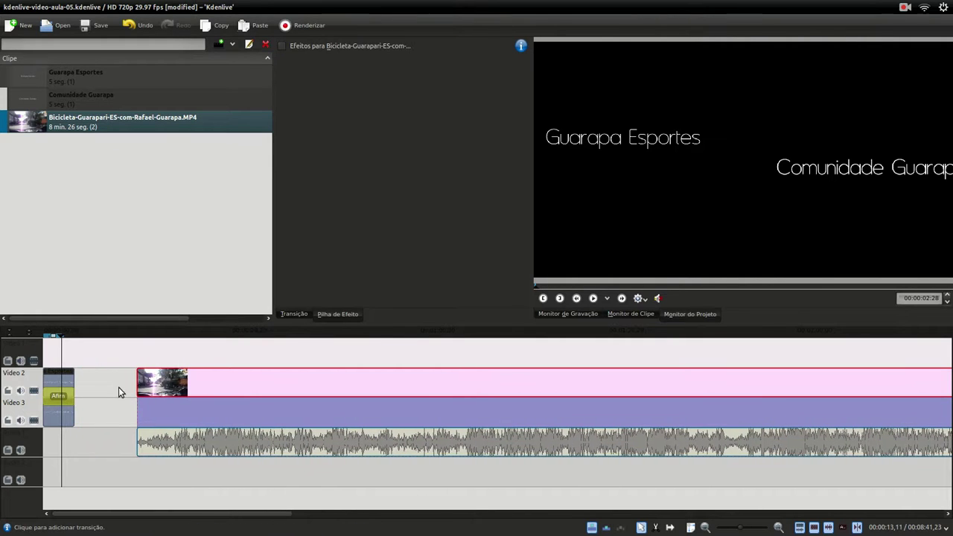
left_click(100, 385)
left_click(112, 382)
left_click(102, 380)
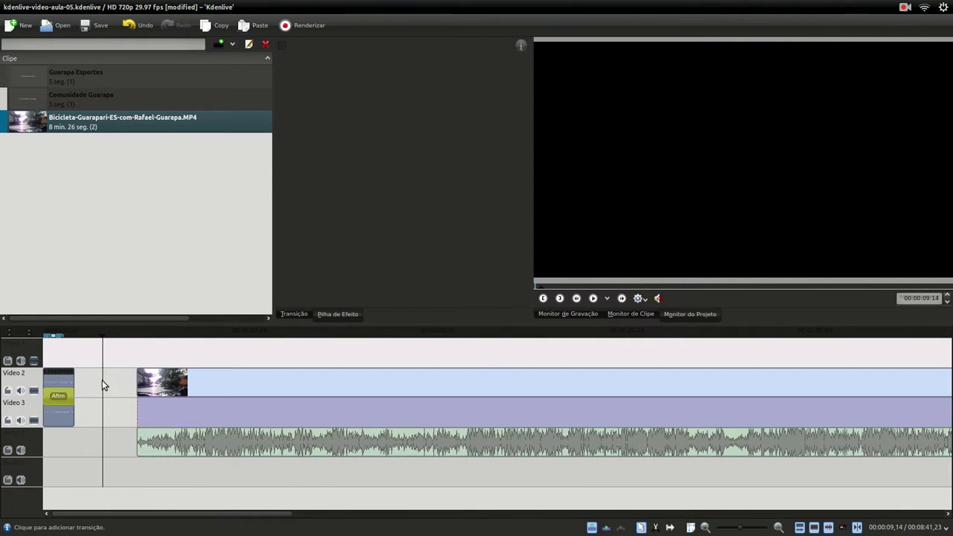
left_click(62, 182)
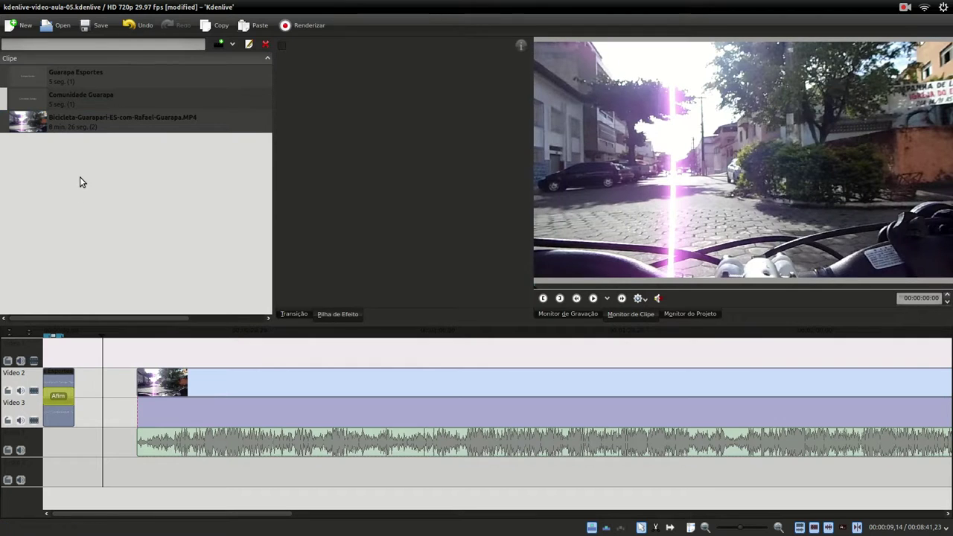
Create a new title clip with the presenter's name centred on the canvas.
right_click(80, 176)
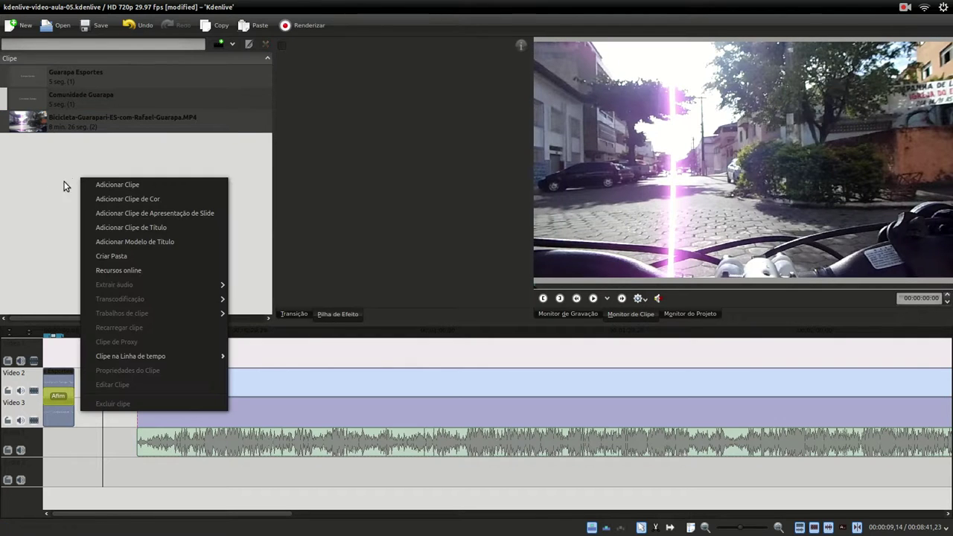
left_click(175, 230)
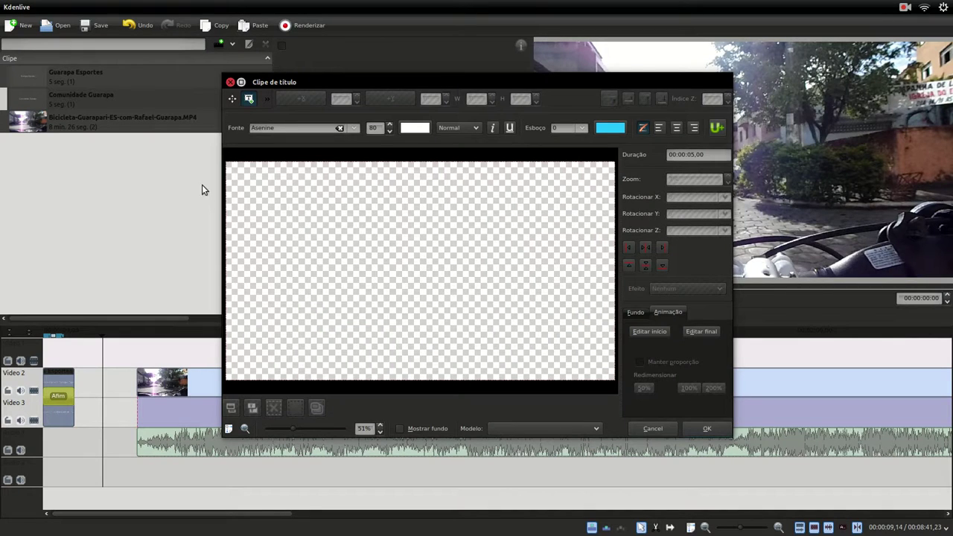
left_click(281, 267)
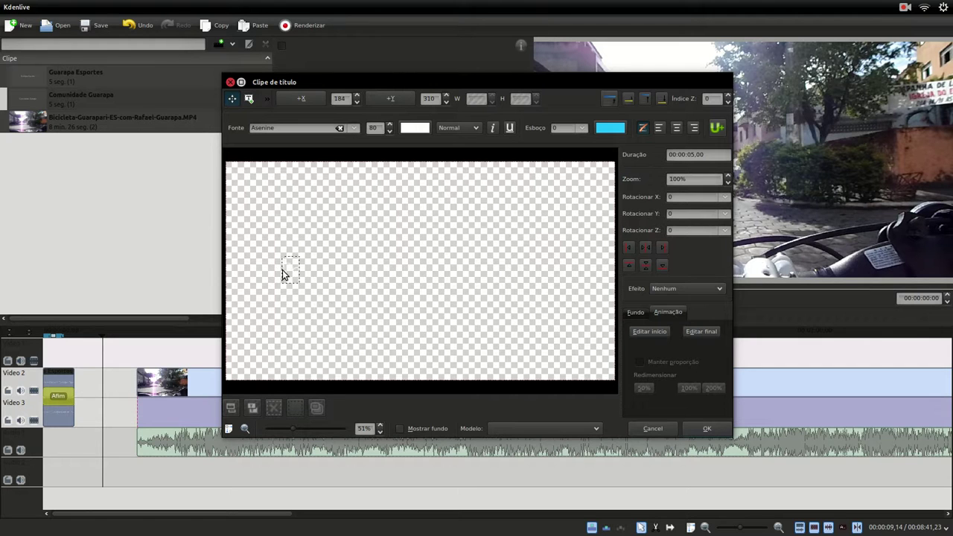
type("Rafael Guaraparapa")
left_click(645, 247)
left_click(647, 266)
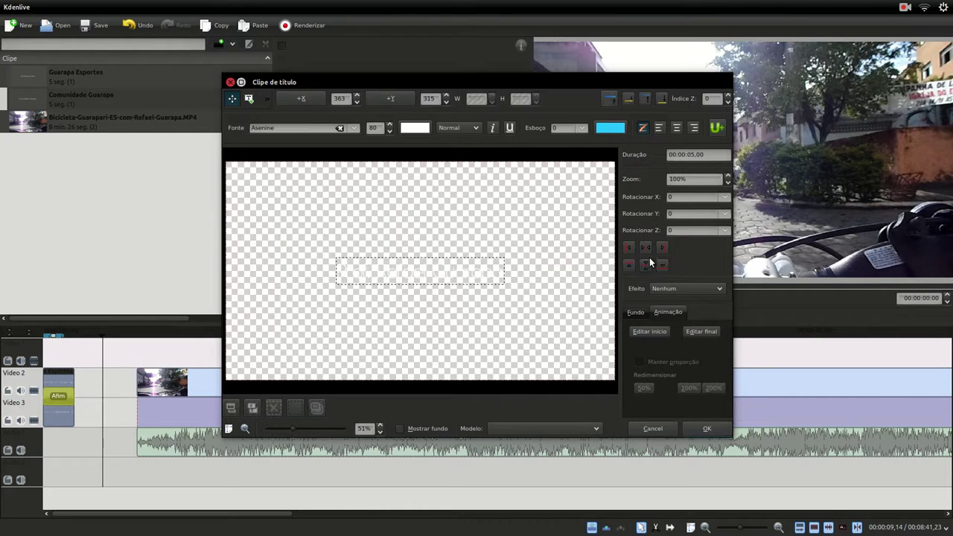
left_click(707, 432)
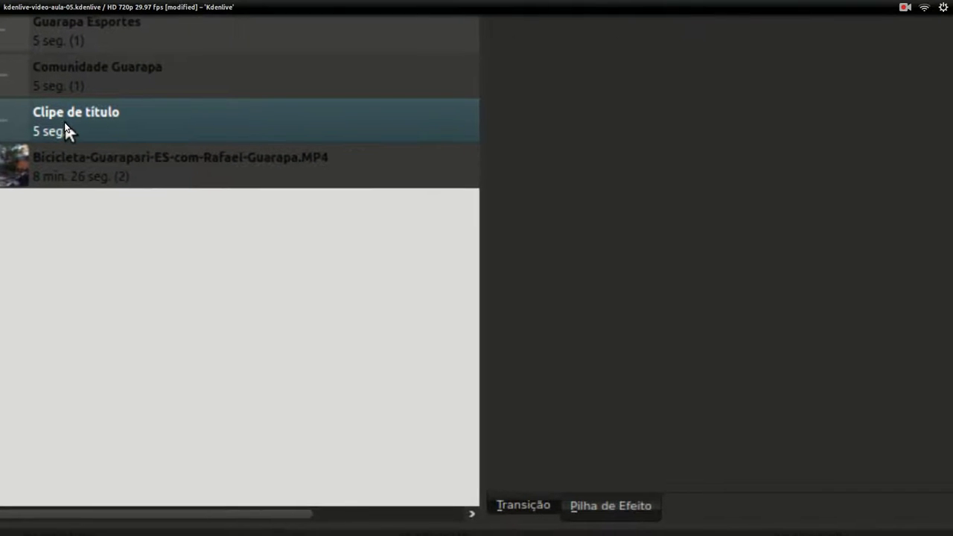
Rename the new title clip to the presenter's name and place it on Video 2 at 5 s.
left_click(68, 129)
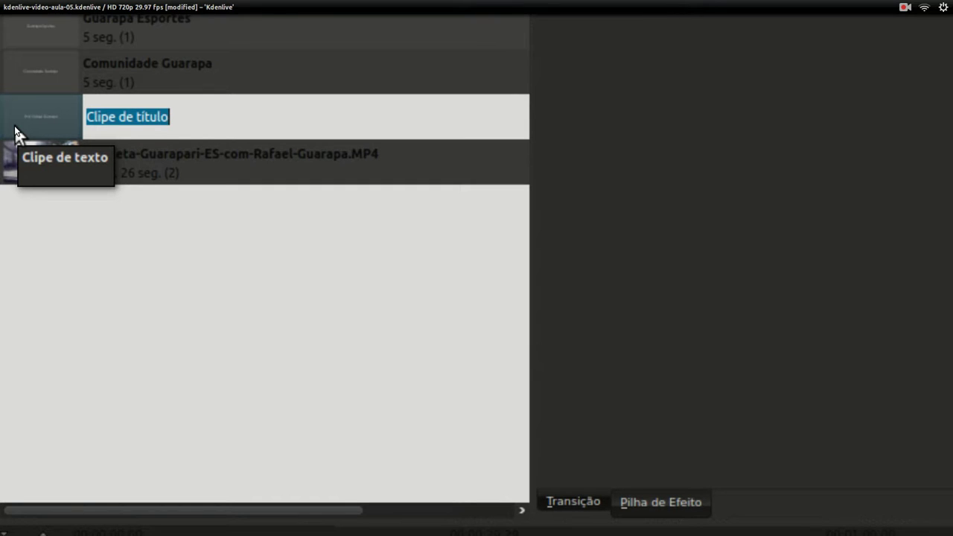
type("Prof. Rafael G")
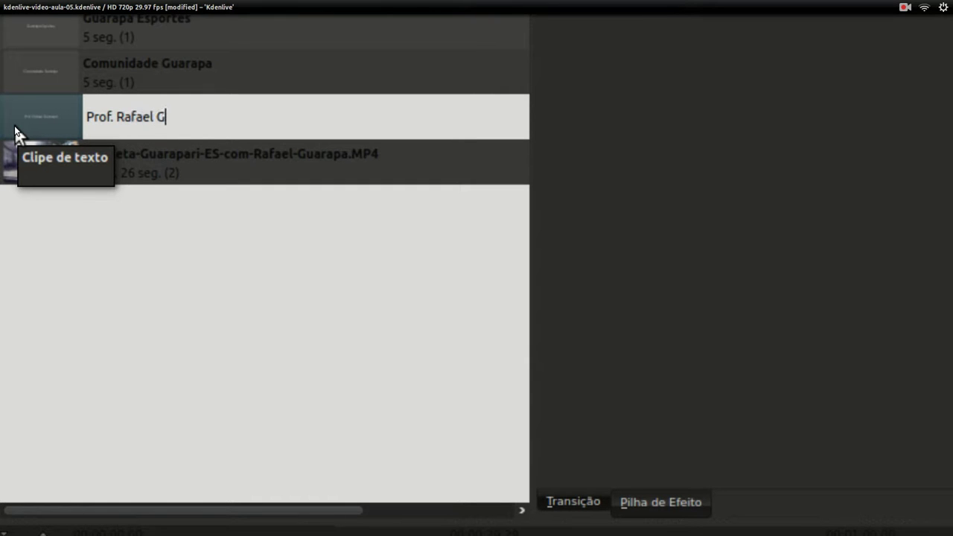
type("uarapa")
key("Return")
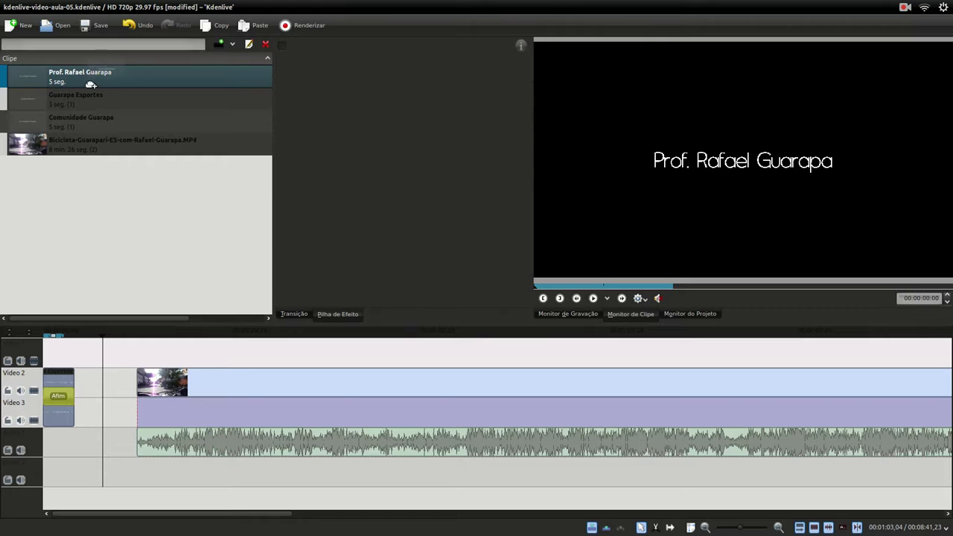
left_click_drag(91, 85, 95, 362)
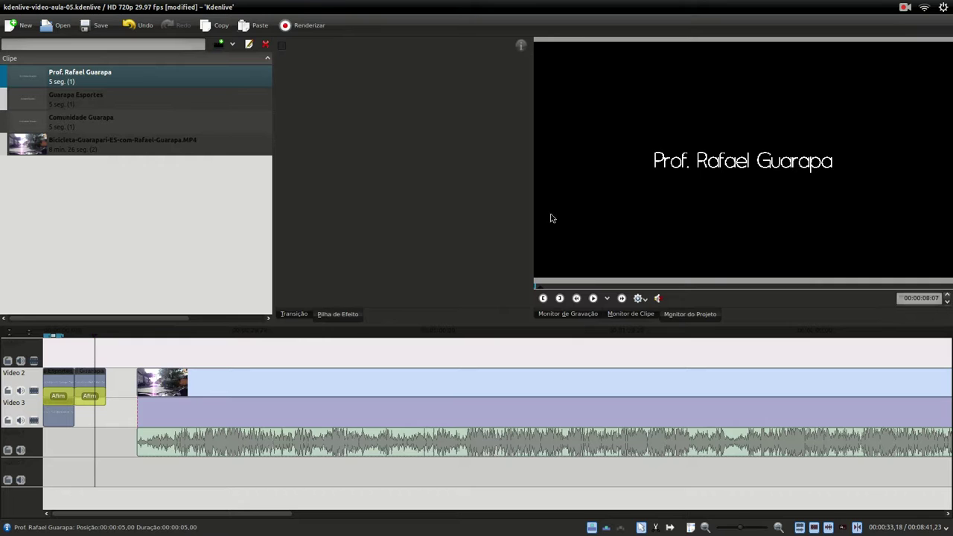
mouse_move(79, 362)
left_mouse_down()
mouse_move(88, 362)
mouse_move(76, 361)
left_mouse_up()
Add the Pan e Zoom effect to the presenter title clip and go to its start keyframe.
right_click(93, 379)
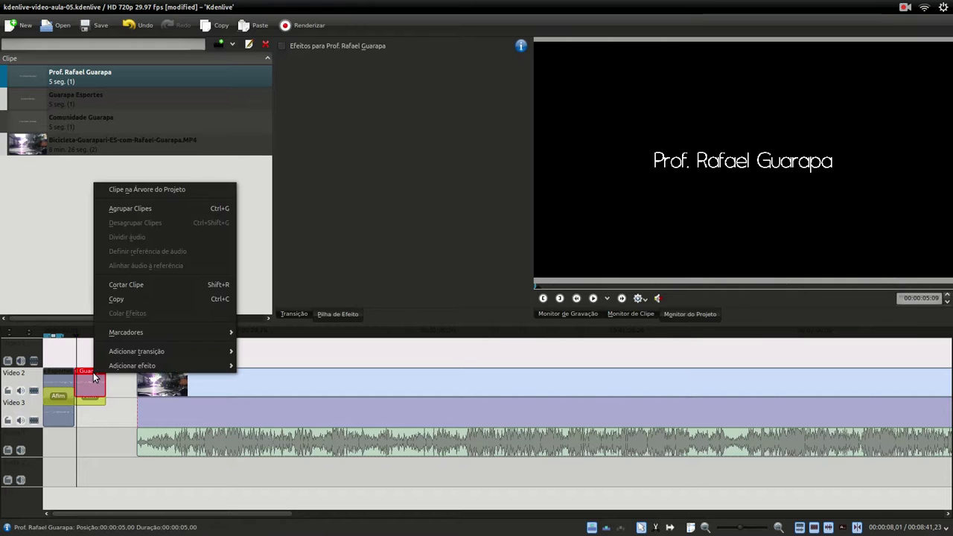
mouse_move(120, 365)
mouse_move(268, 357)
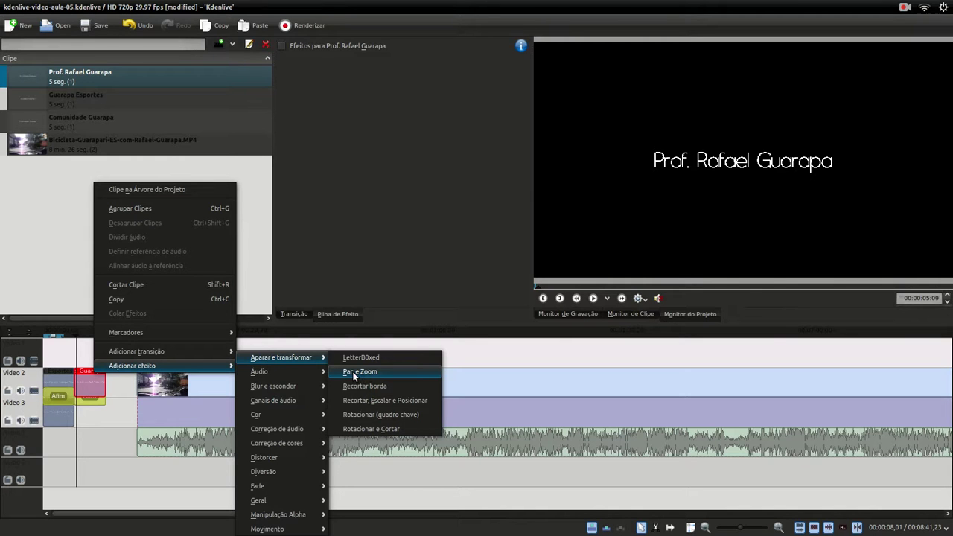
left_click(353, 372)
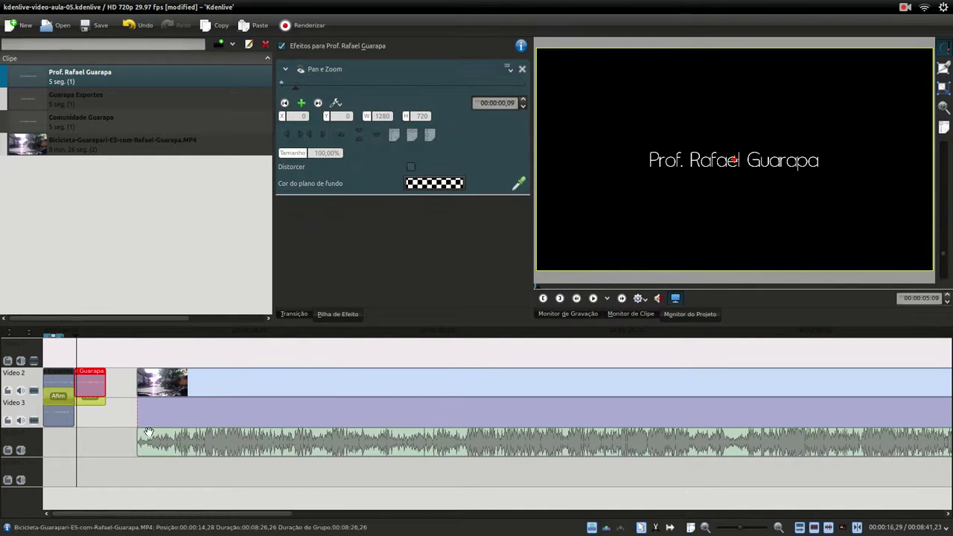
left_click(284, 103)
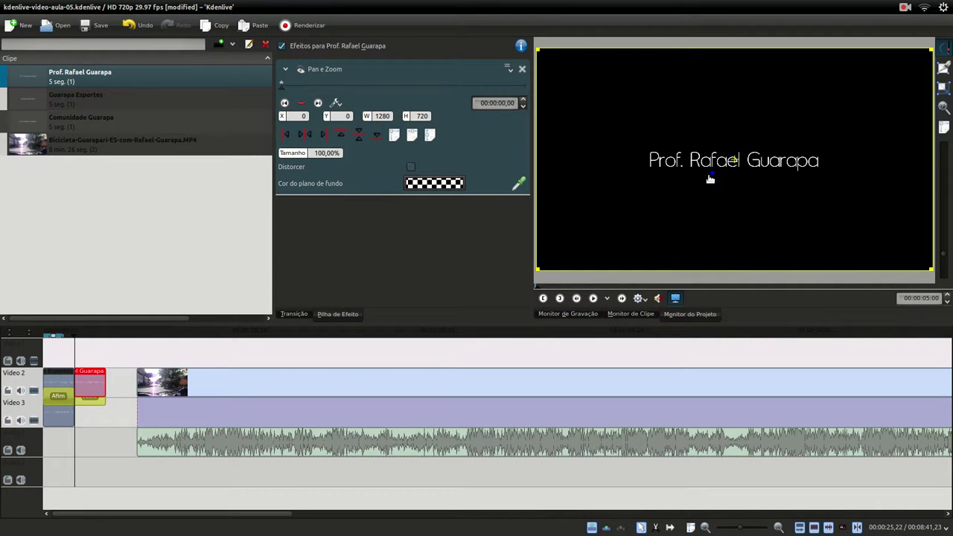
Drag the title frame lower-left to X −353, Y 307 for the start keyframe.
left_click_drag(649, 226, 614, 245)
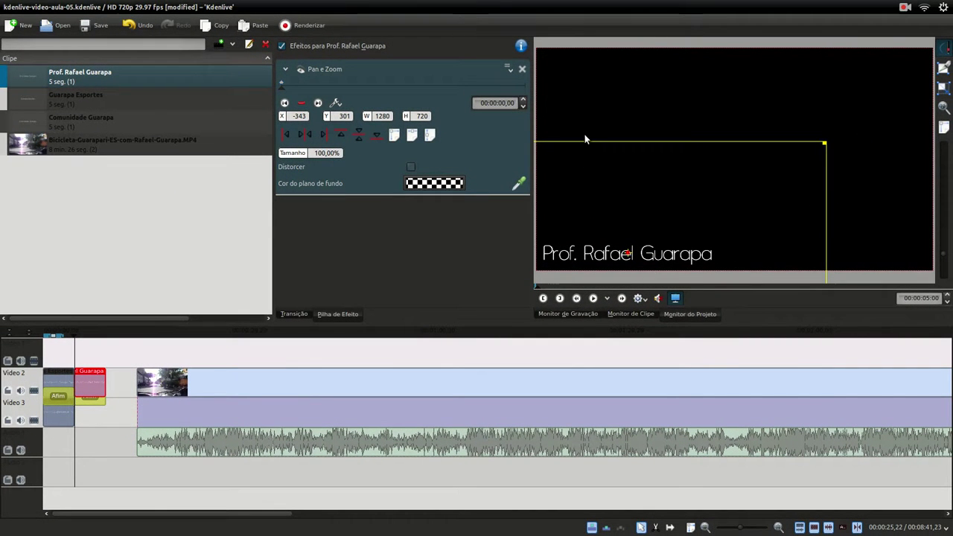
left_click_drag(587, 231, 613, 226)
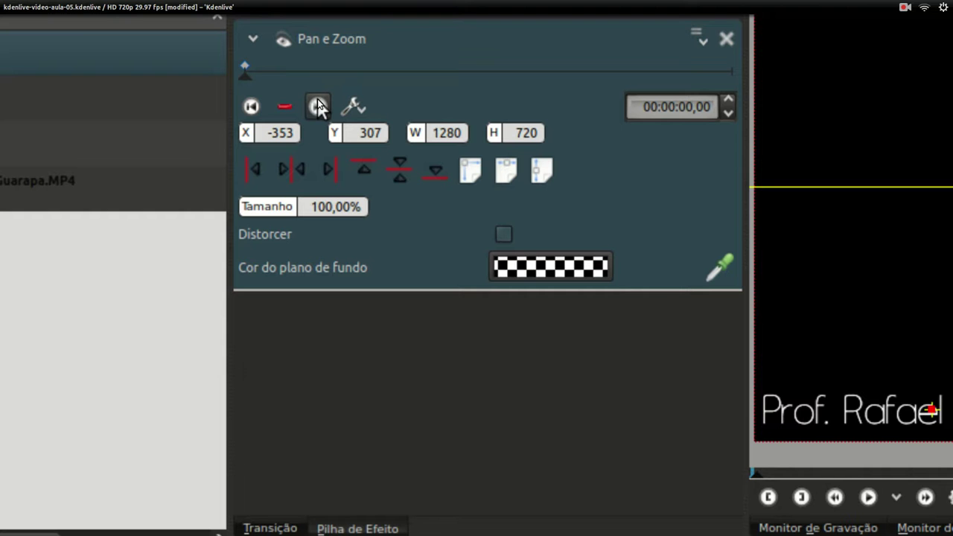
Add a keyframe at 00:00:01,06 with the title moved up and right to X 359, Y 157.
left_click(318, 106)
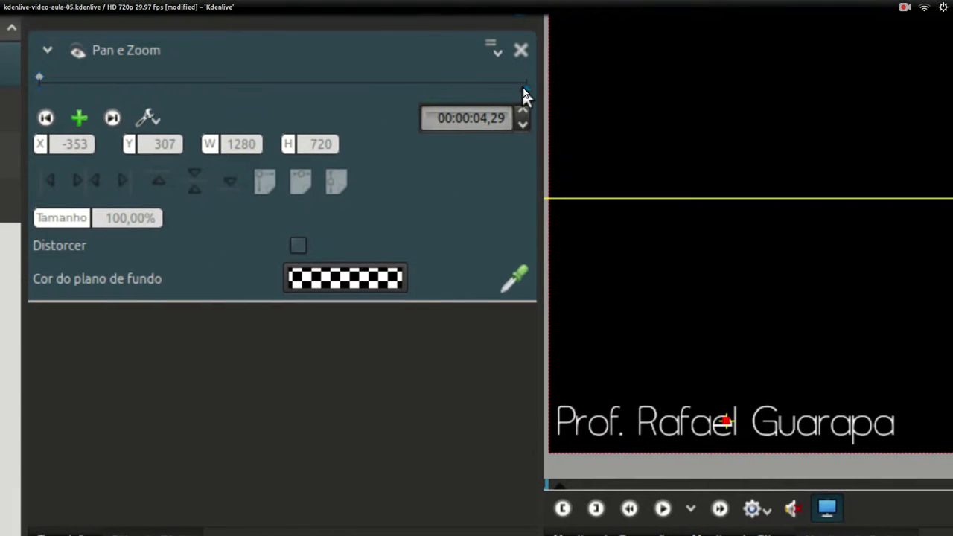
left_click_drag(519, 85, 51, 87)
left_click_drag(289, 94, 363, 91)
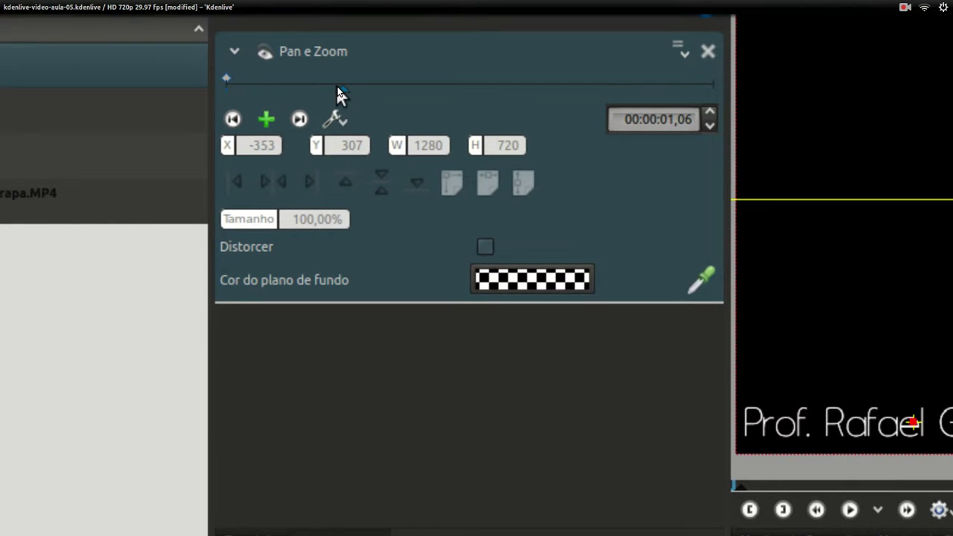
left_click(266, 119)
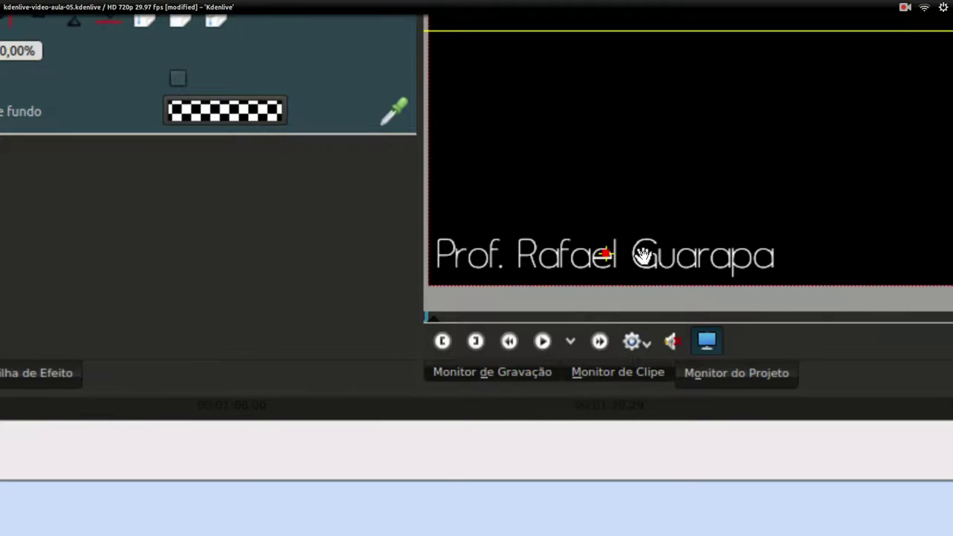
left_click_drag(642, 255, 894, 146)
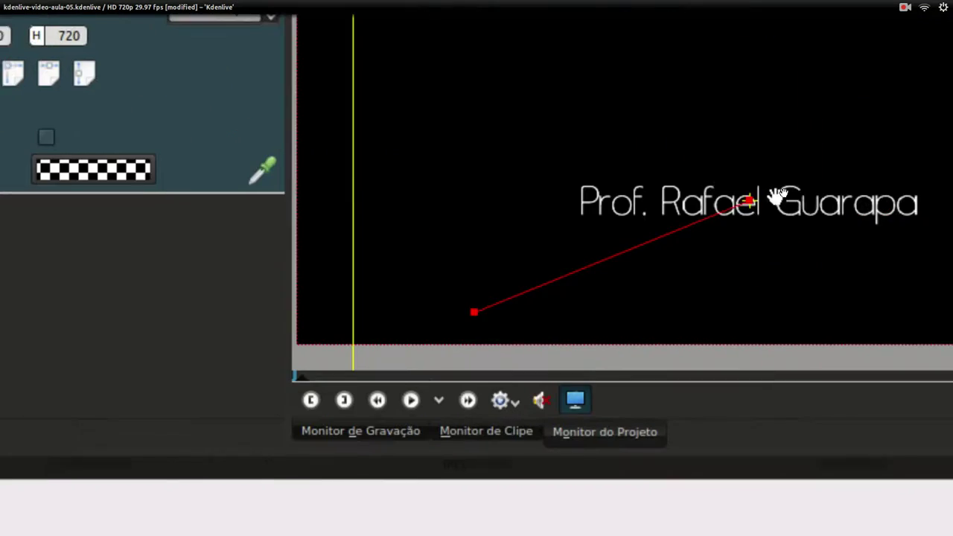
left_click(319, 152)
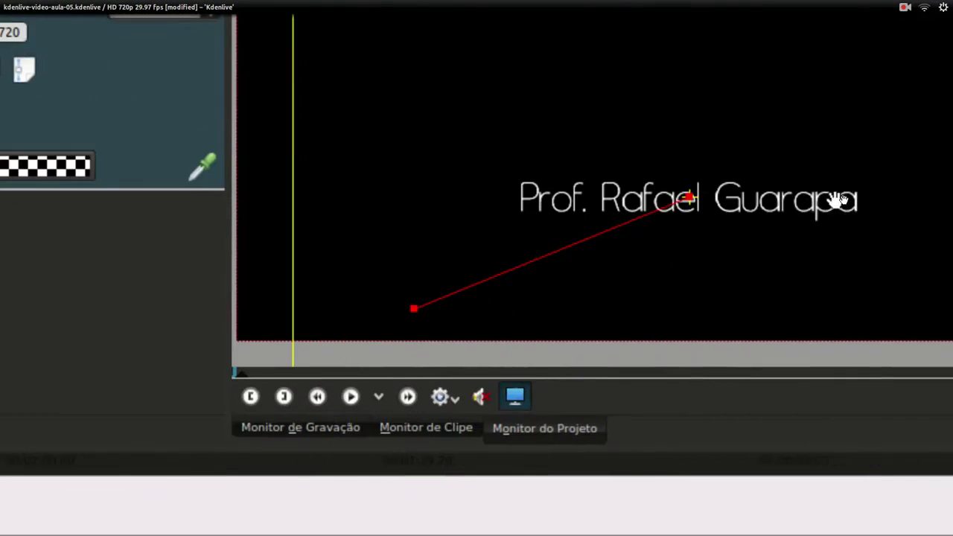
left_click_drag(637, 201, 700, 207)
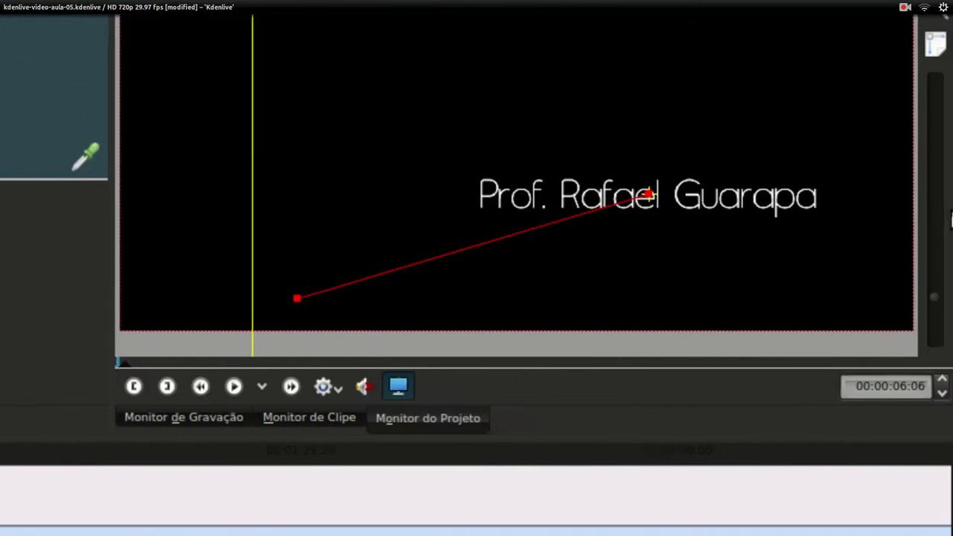
left_click_drag(862, 206, 889, 203)
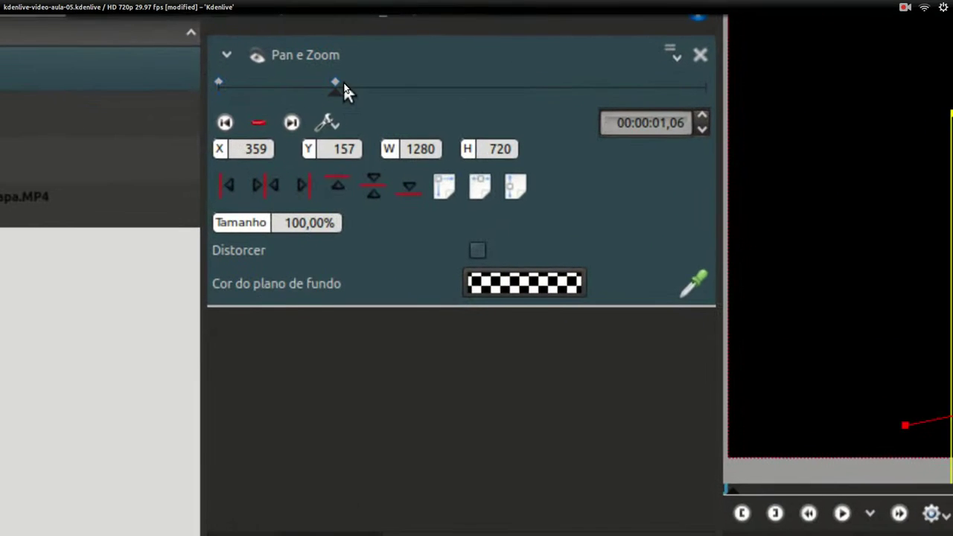
Add a keyframe moving the title up and left, then one at 00:00:03,05 moving it right.
left_click(337, 85)
left_click_drag(337, 85, 392, 87)
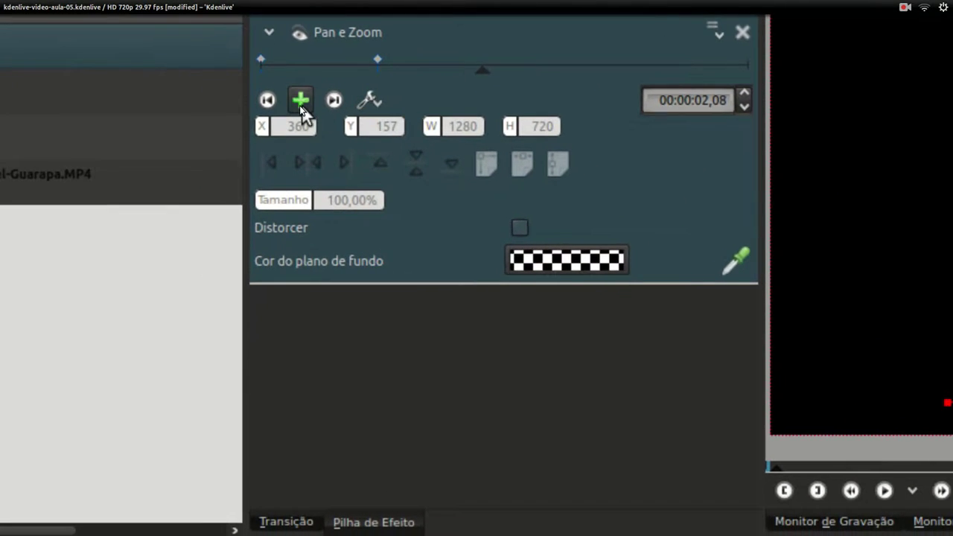
left_click(210, 116)
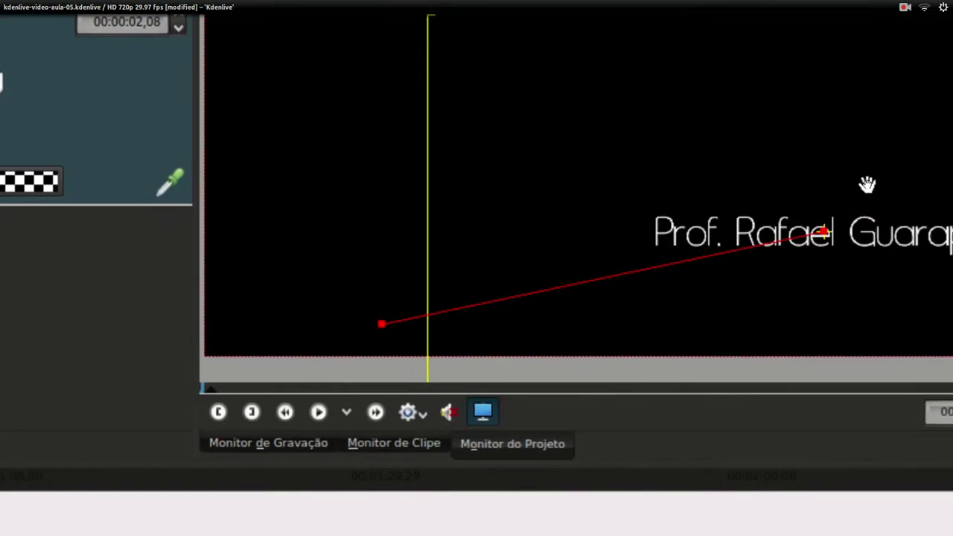
left_click_drag(952, 250, 952, 174)
left_click_drag(825, 159, 739, 104)
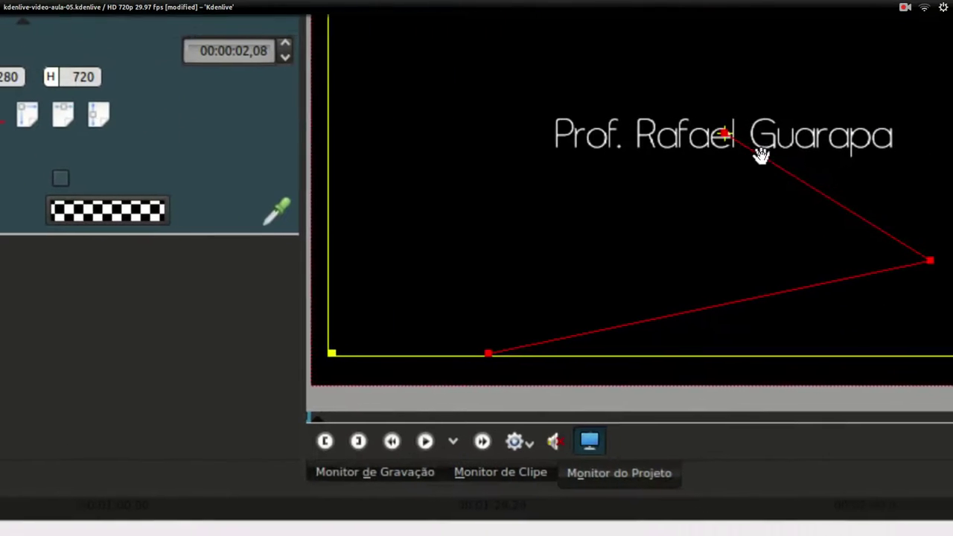
left_click_drag(761, 154, 625, 134)
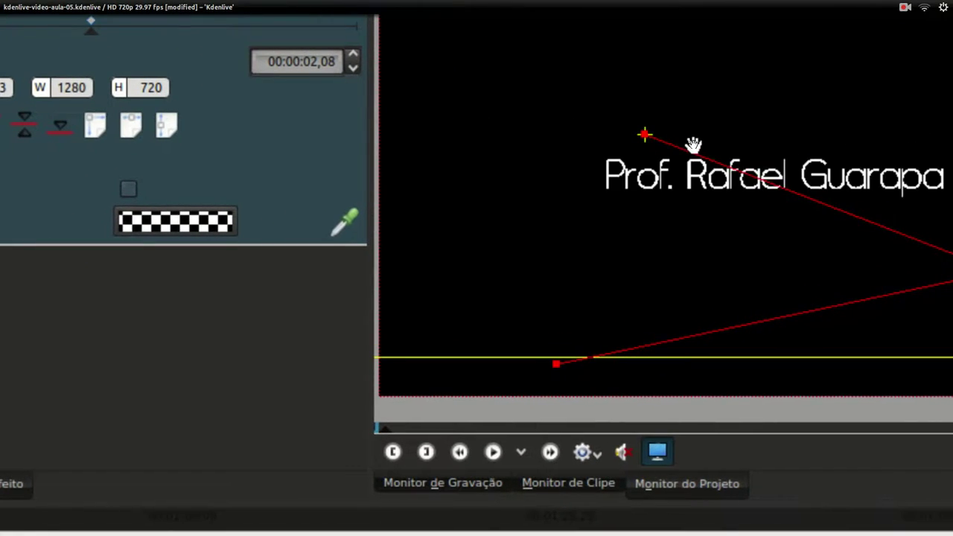
left_click_drag(694, 144, 608, 141)
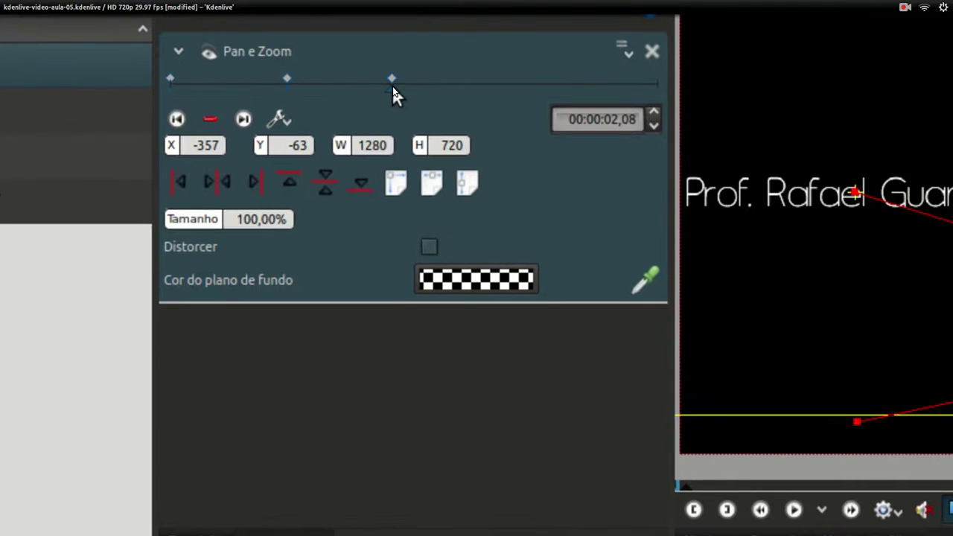
left_click_drag(392, 86, 479, 87)
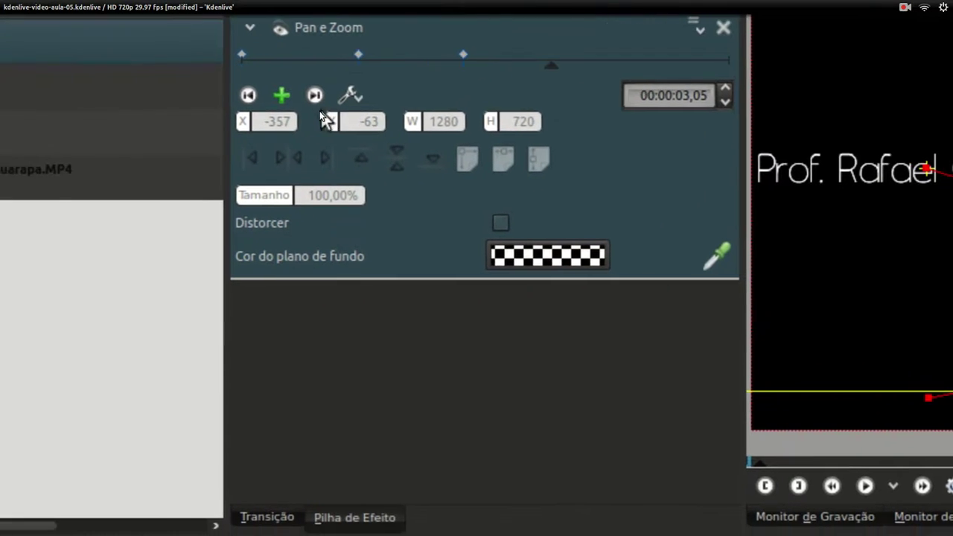
left_click(166, 115)
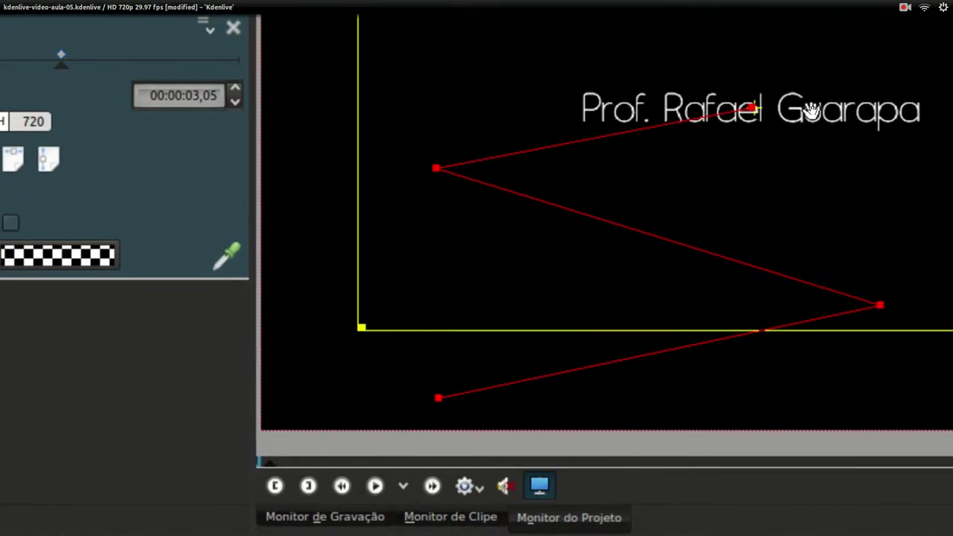
left_click_drag(737, 110, 859, 105)
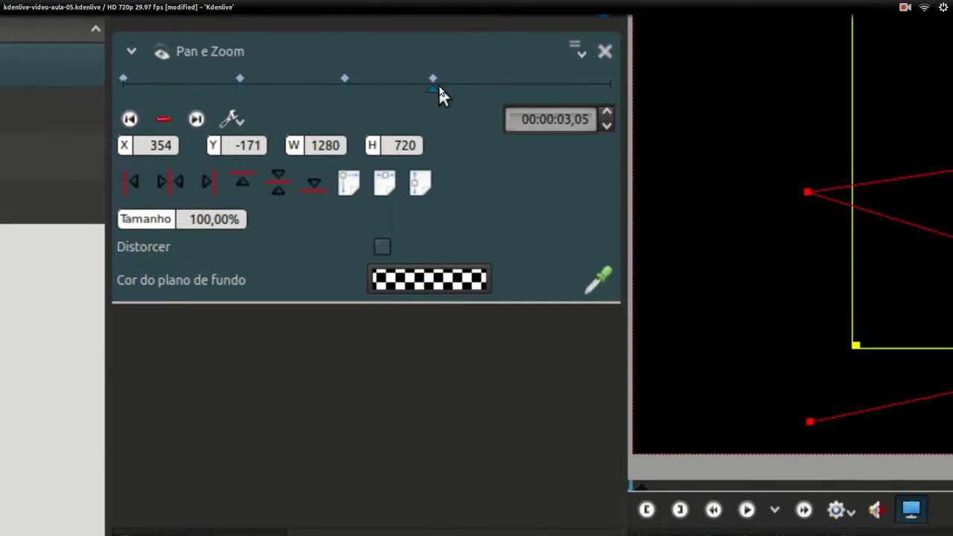
Add a keyframe at 00:00:04,03 shifted left and a final one at 00:00:04,29 at X 367, Y −319.
left_click_drag(435, 93, 545, 101)
left_click_drag(485, 95, 481, 96)
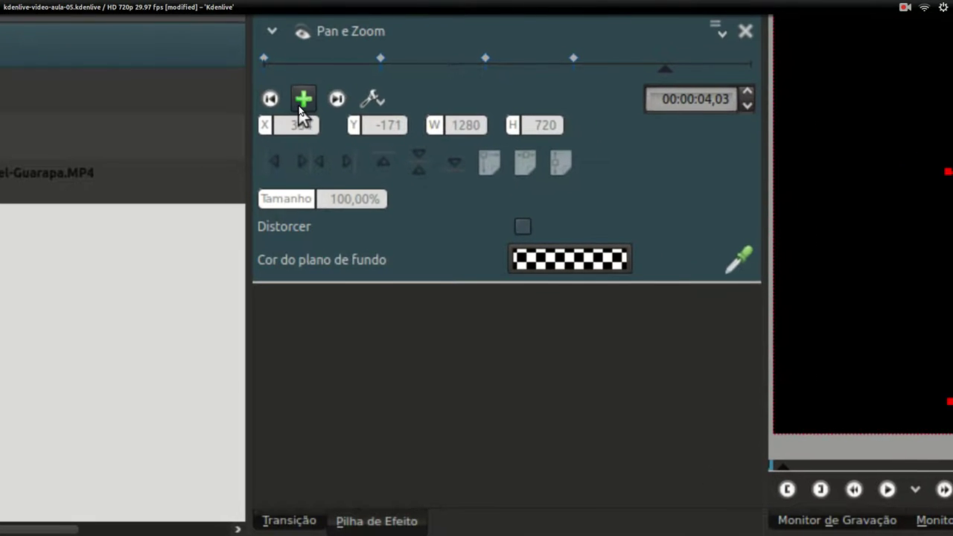
left_click(302, 105)
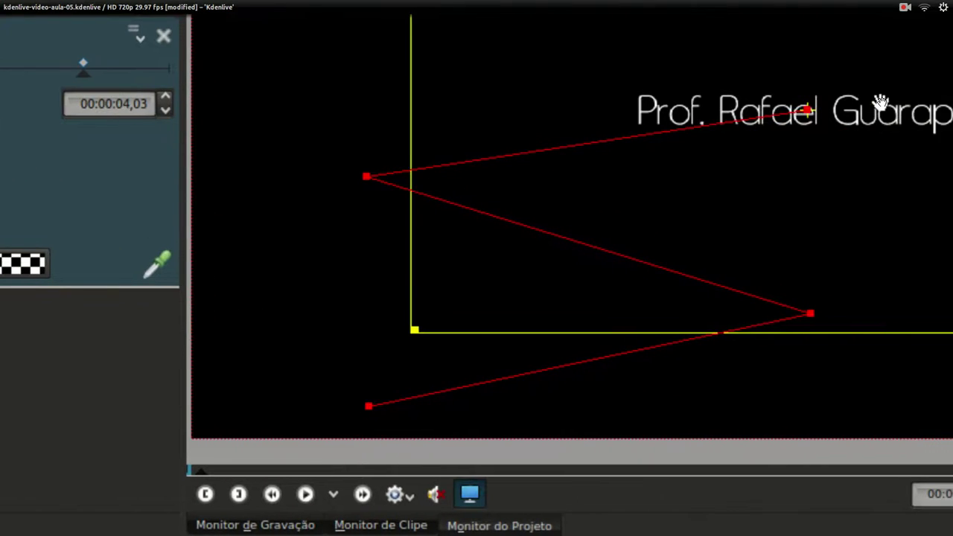
left_click_drag(741, 82, 611, 74)
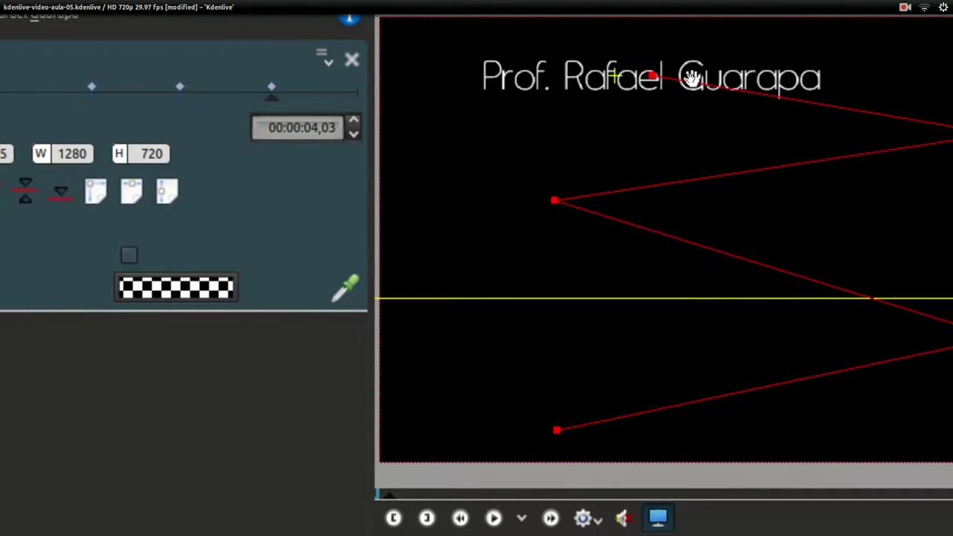
left_click_drag(676, 78, 637, 75)
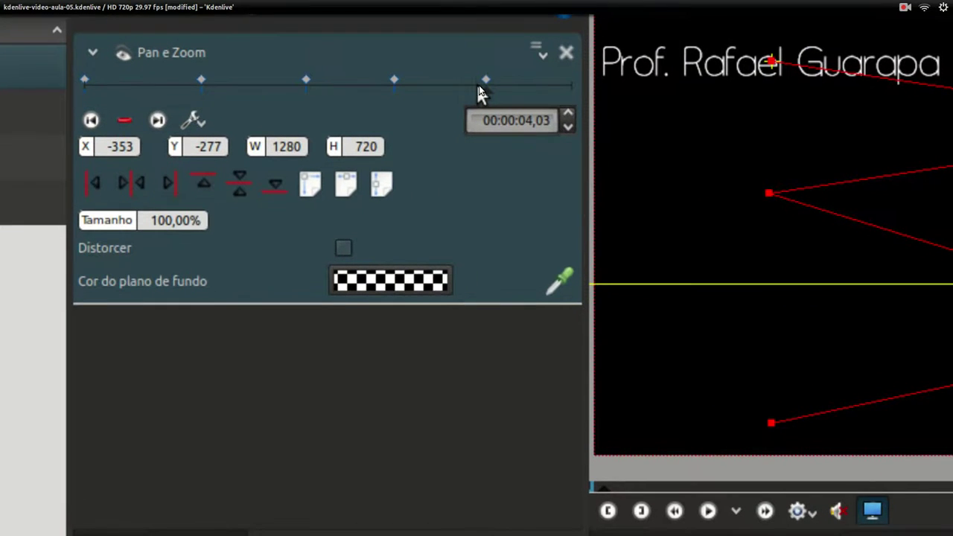
left_click_drag(483, 96, 571, 105)
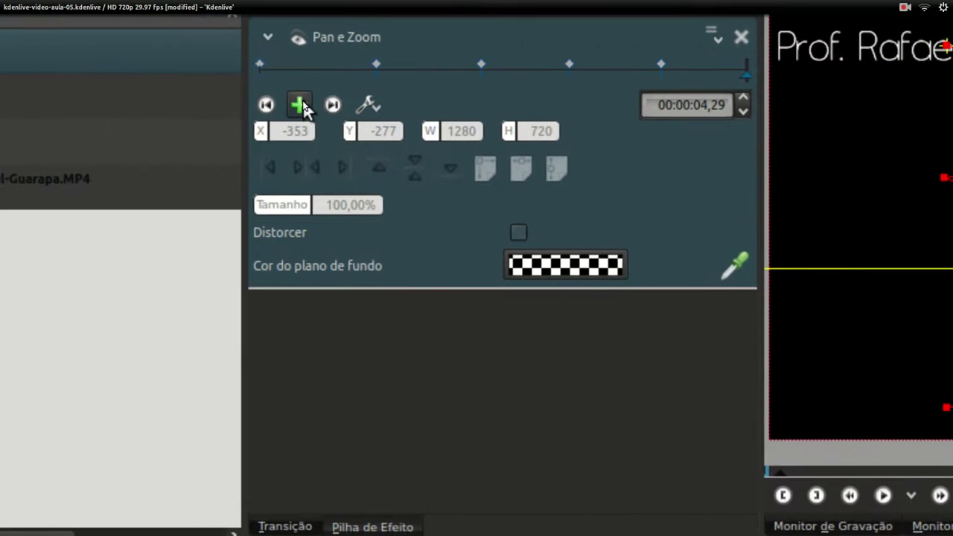
left_click(73, 114)
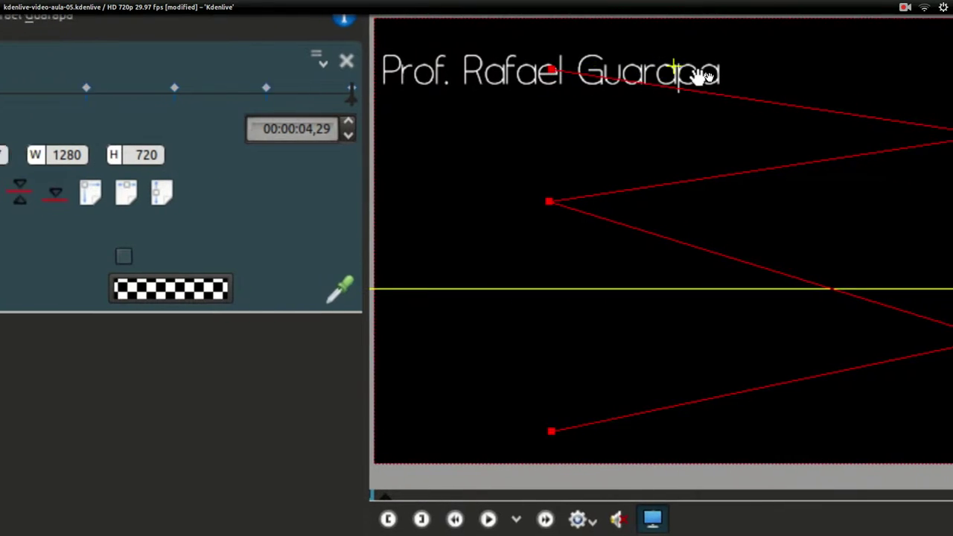
left_click_drag(851, 79, 912, 68)
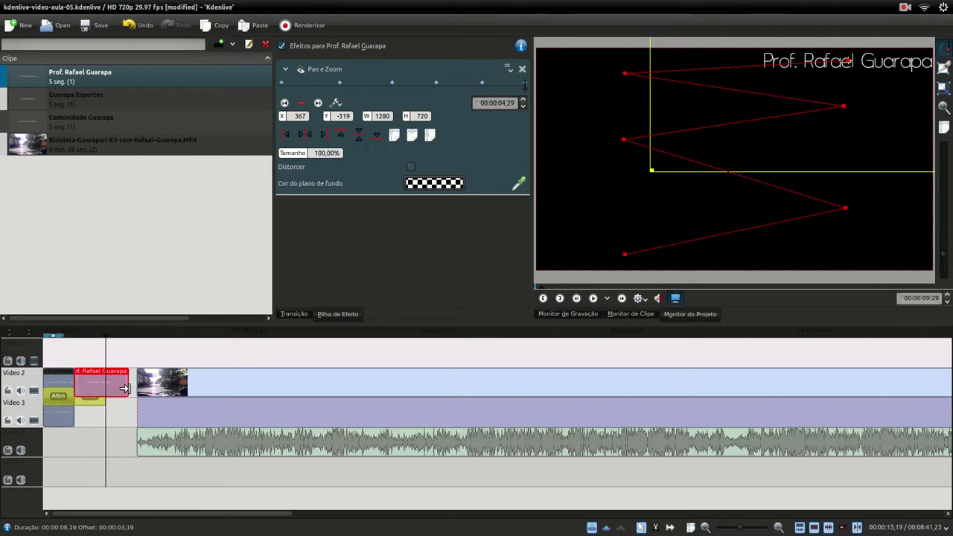
Preview the animated name title in the Project Monitor, then move the playhead into the bike clip.
left_click(74, 359)
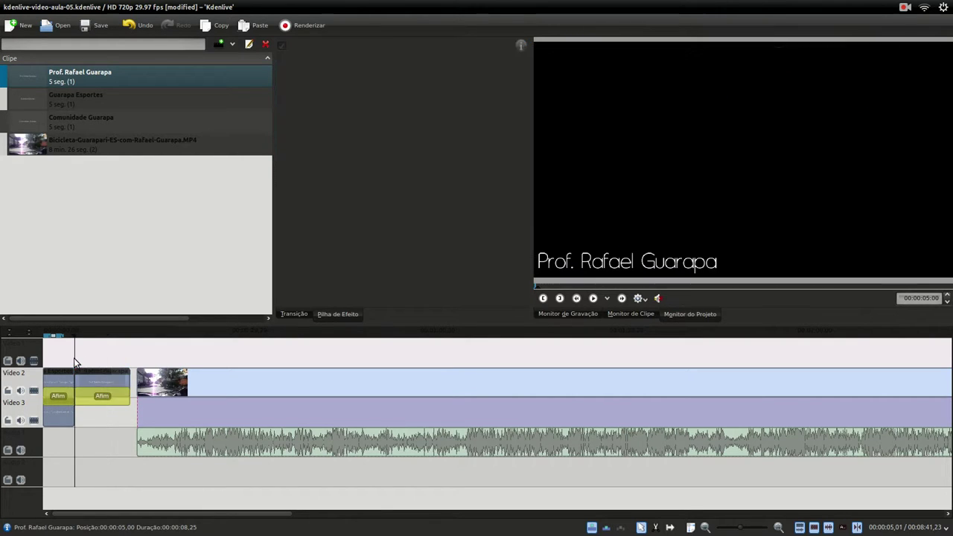
left_click(594, 299)
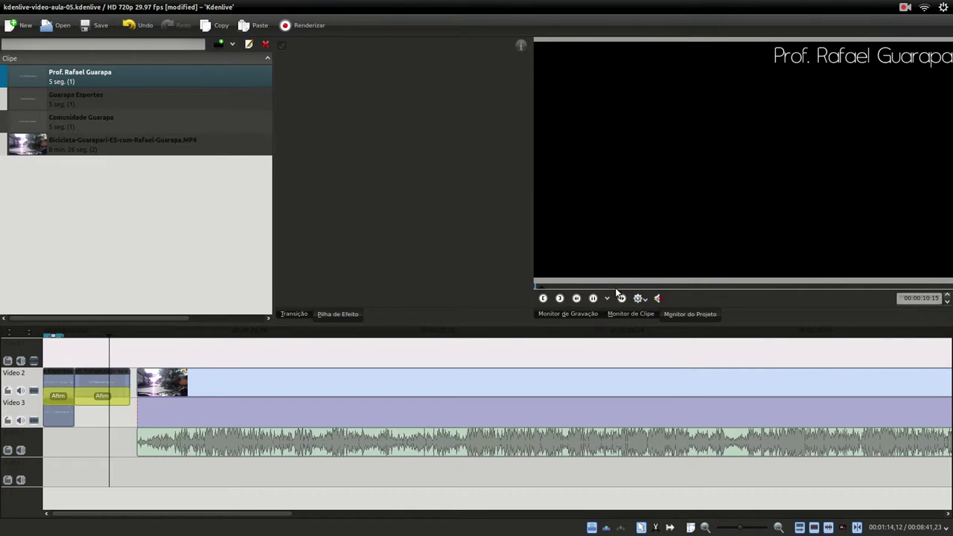
left_click(594, 299)
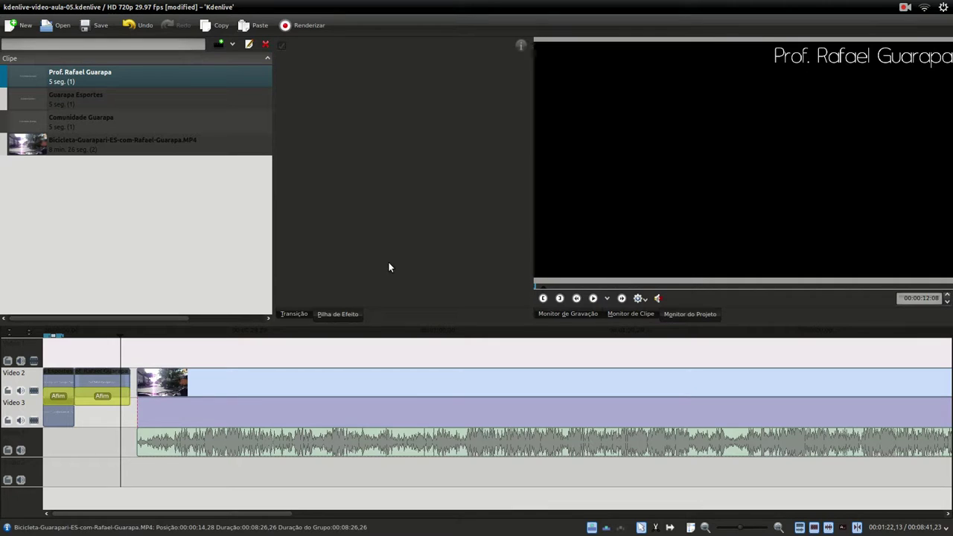
left_click(69, 351)
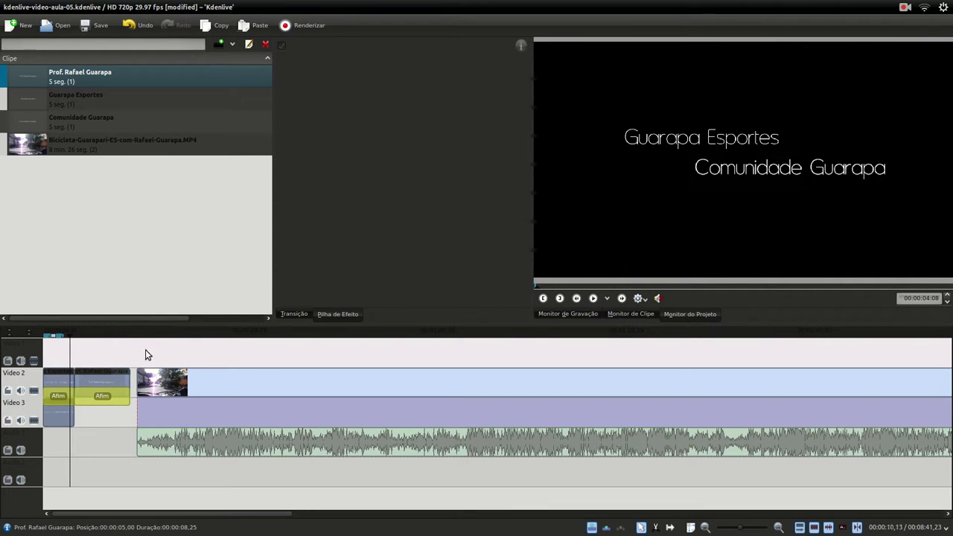
left_click(595, 299)
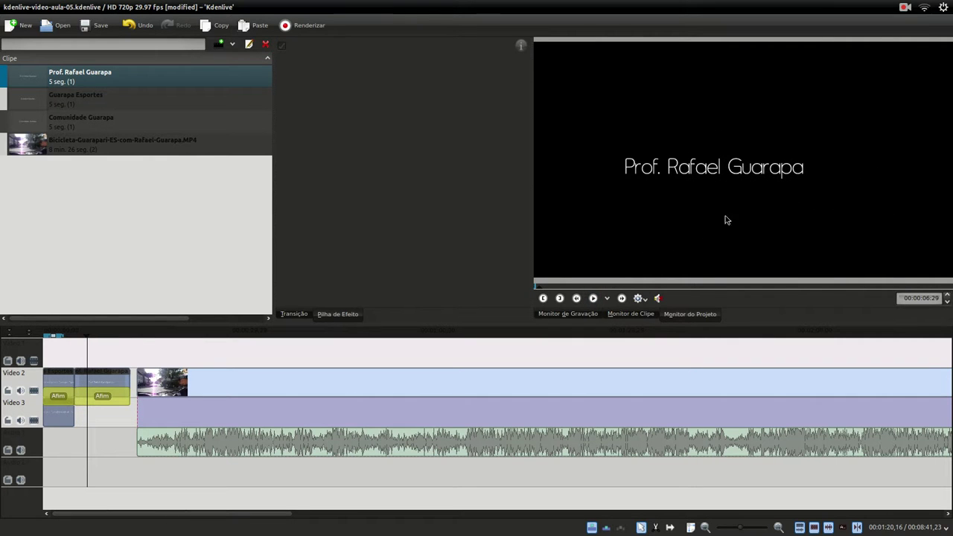
left_click(594, 299)
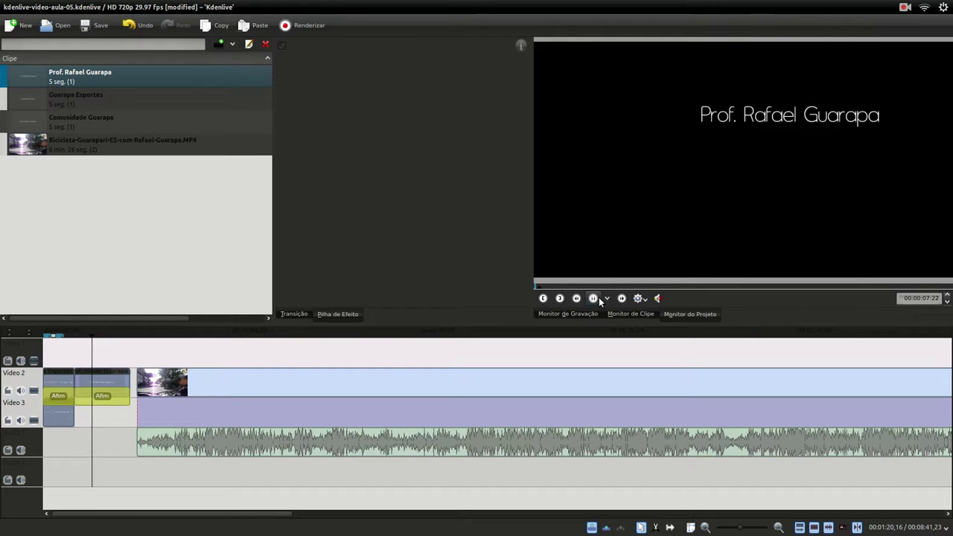
left_click(599, 298)
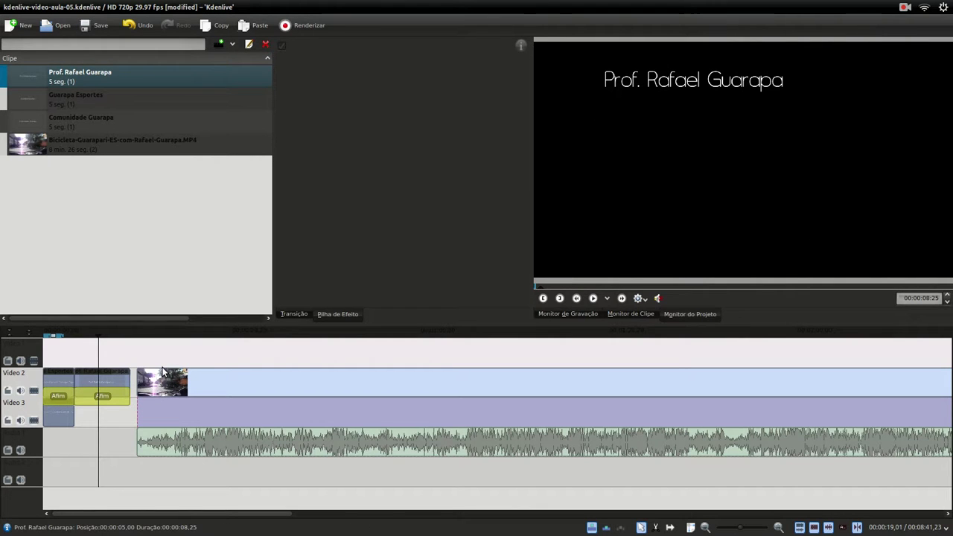
left_click_drag(149, 362, 160, 363)
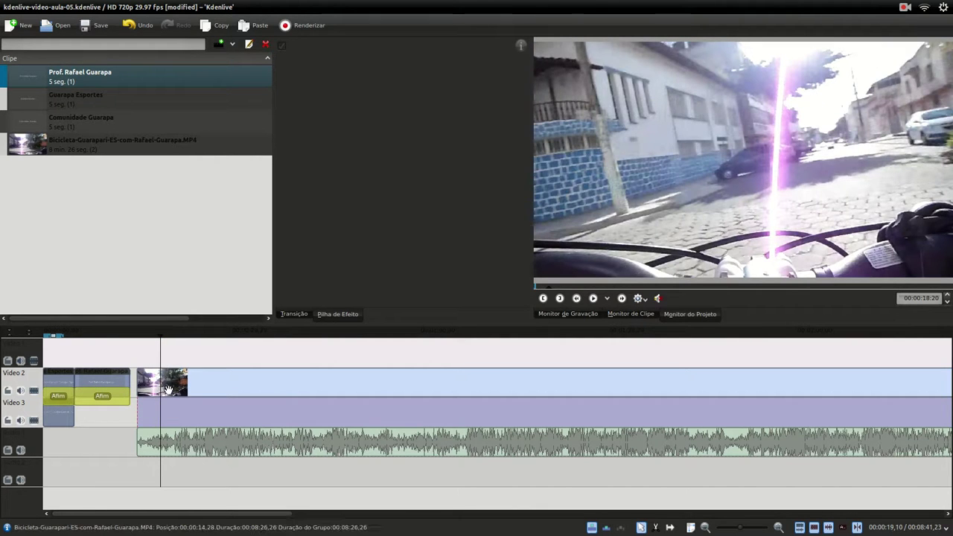
Add Pan e Zoom to the bike video and shift its starting frame down and left.
right_click(159, 380)
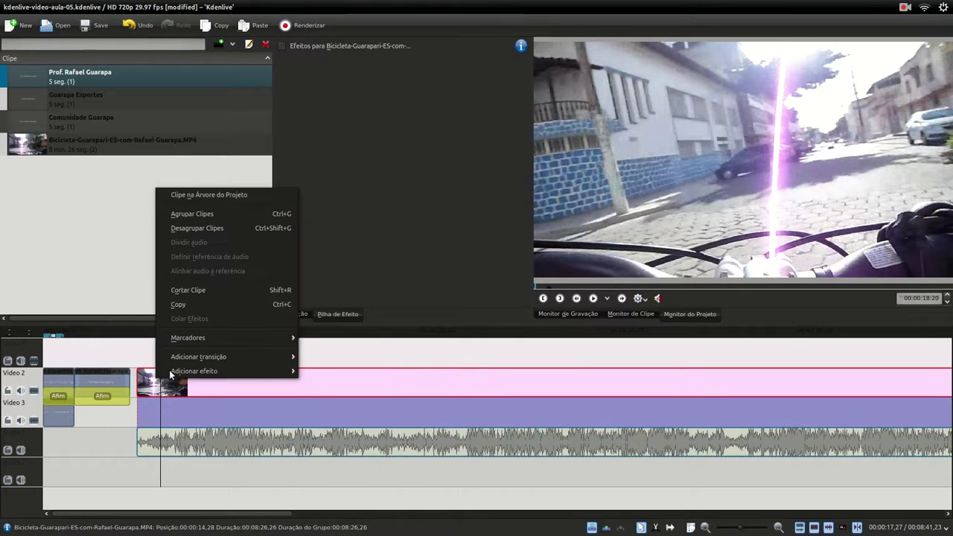
mouse_move(176, 372)
mouse_move(381, 361)
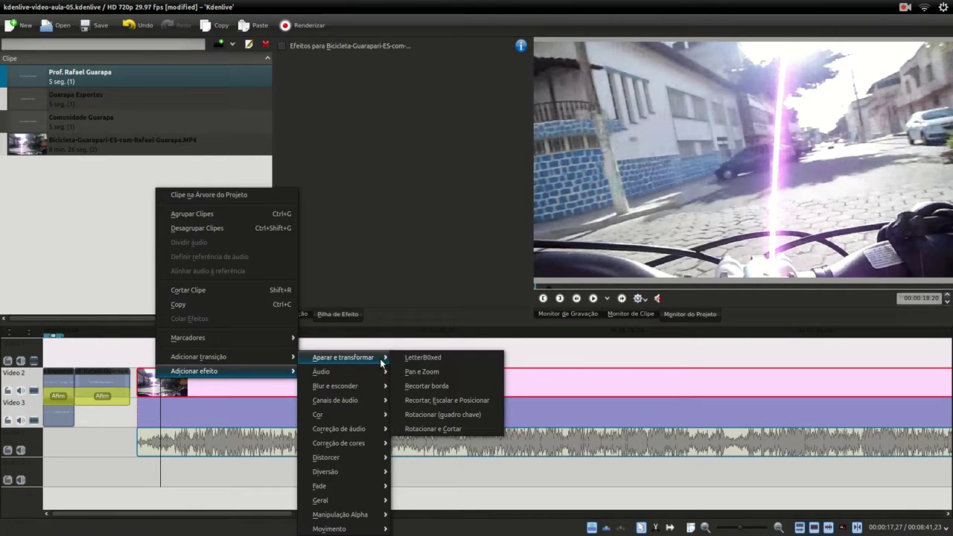
left_click(422, 372)
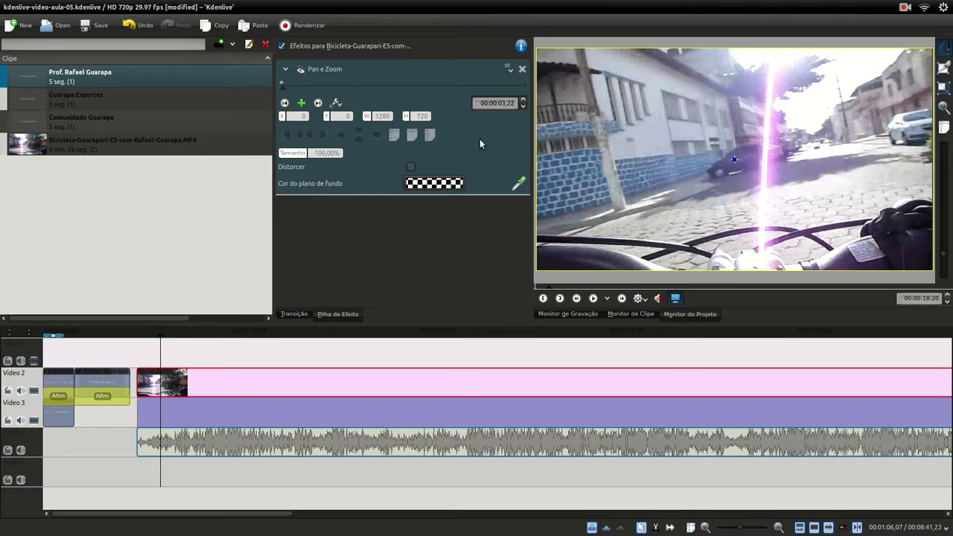
left_click(284, 102)
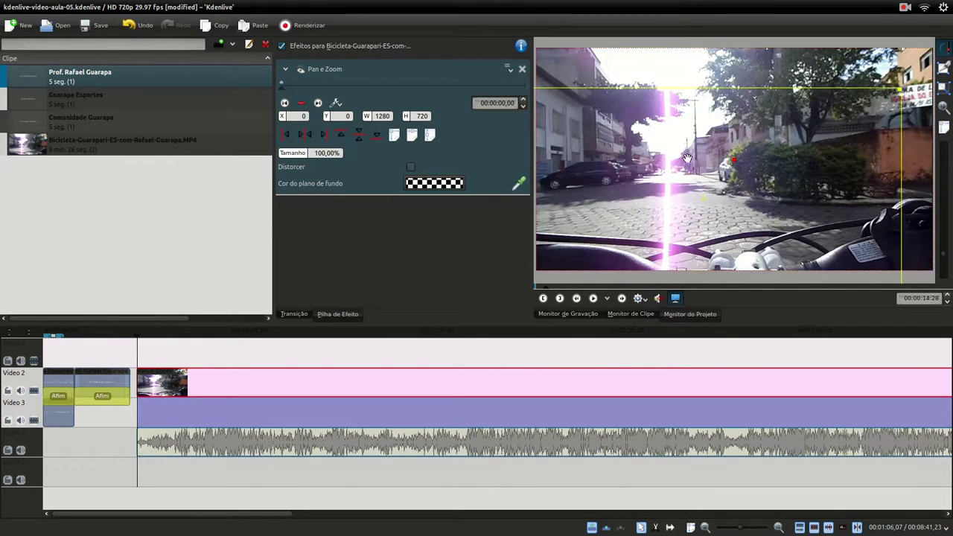
left_click_drag(687, 158, 656, 198)
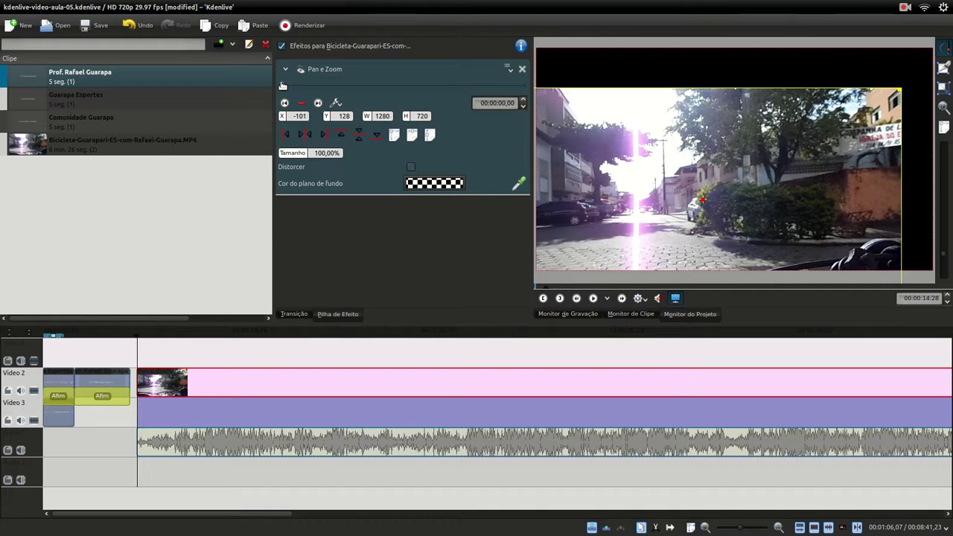
left_click_drag(633, 211, 573, 266)
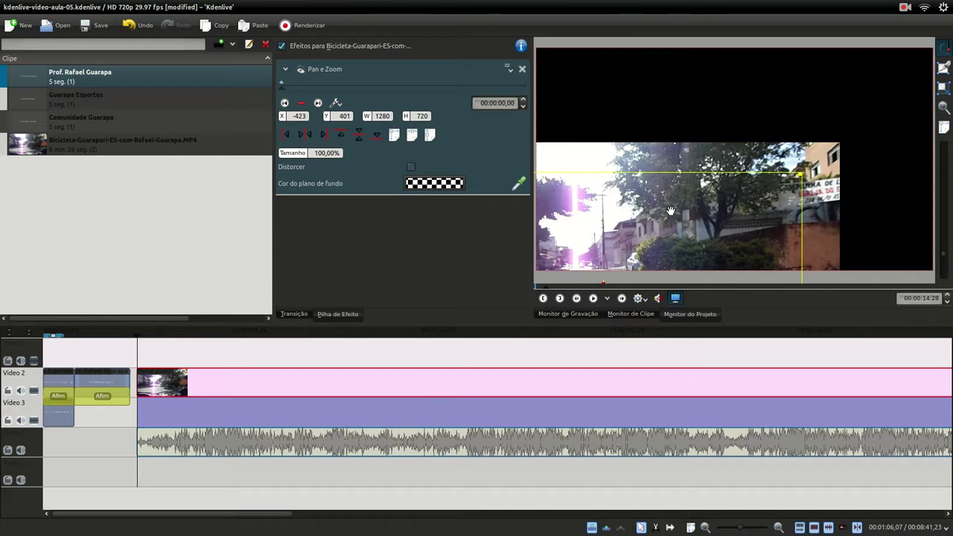
left_click_drag(671, 211, 669, 251)
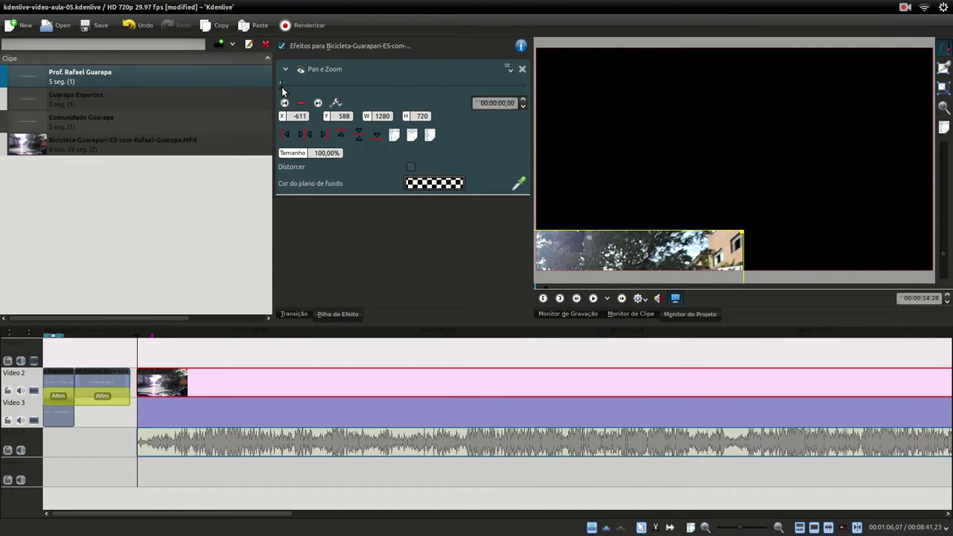
Move the bike video's frame up and right at the 00:02:06,11 keyframe.
left_click_drag(283, 87, 365, 90)
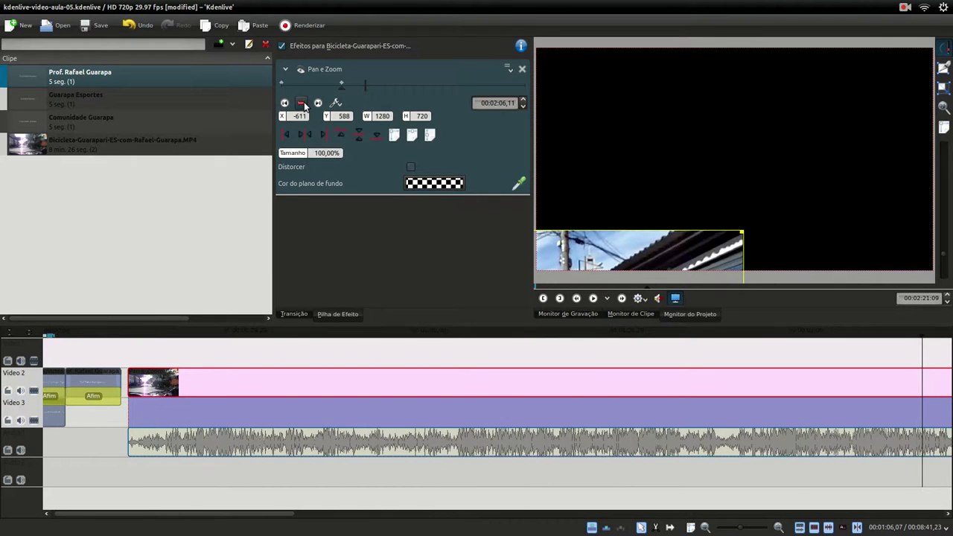
left_click(302, 103)
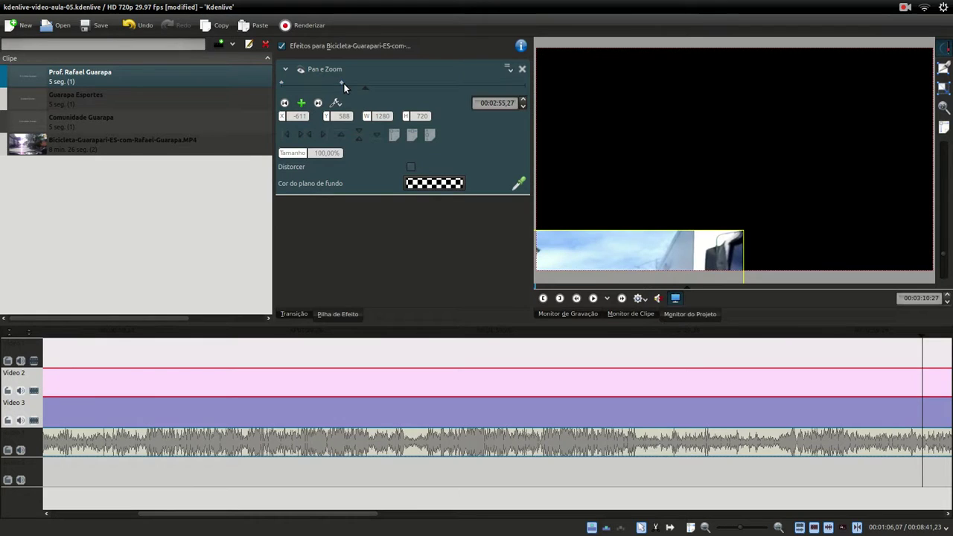
left_click(362, 86)
left_click(341, 87)
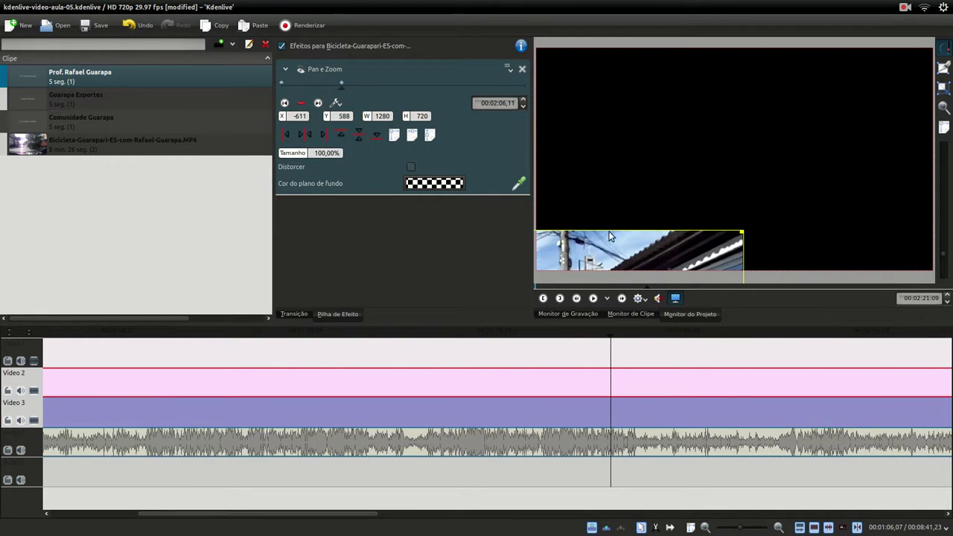
left_click_drag(628, 256, 856, 177)
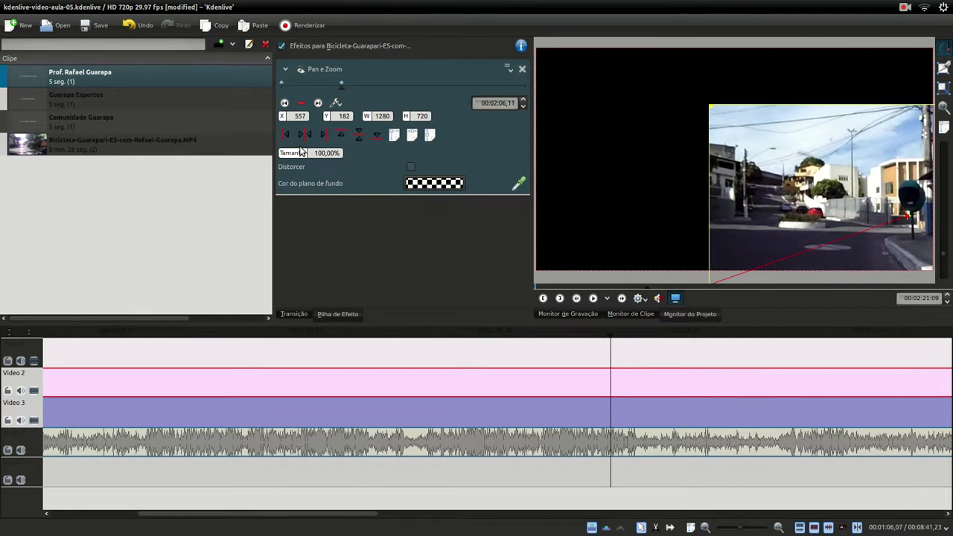
Move the bike video into the upper-left corner, X −584, Y −224, at the 00:03:28,05 keyframe.
left_click_drag(342, 88, 381, 90)
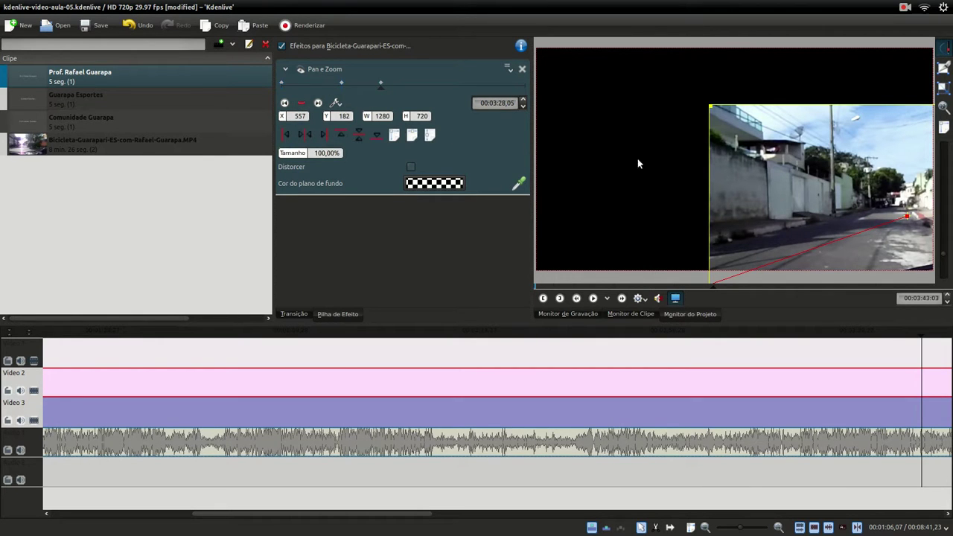
left_click_drag(835, 186, 696, 132)
left_click_drag(742, 149, 621, 104)
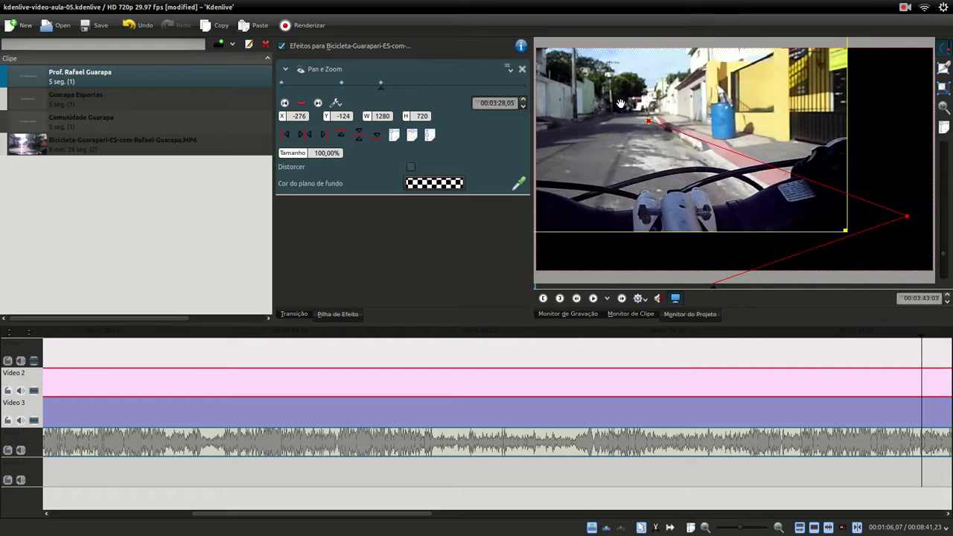
left_click_drag(690, 128, 645, 102)
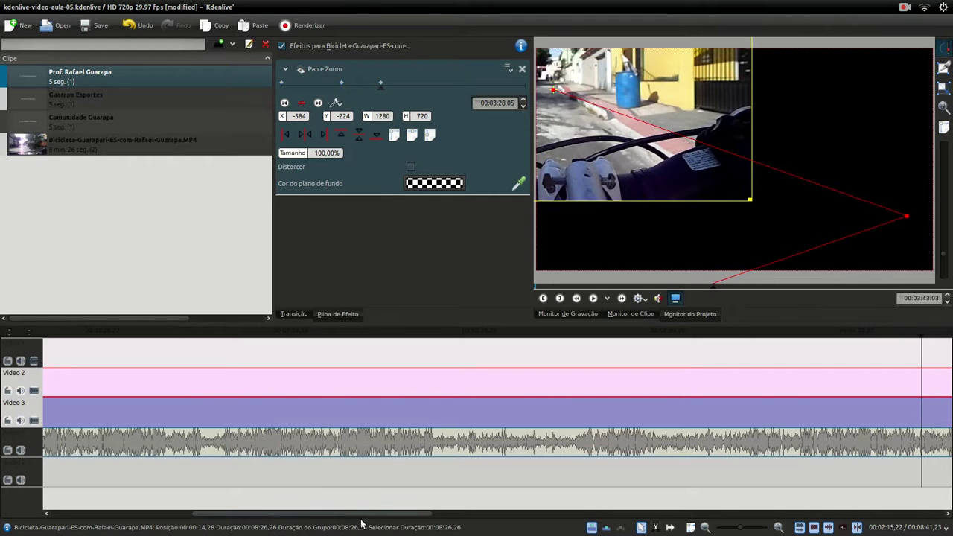
left_click_drag(362, 515, 222, 514)
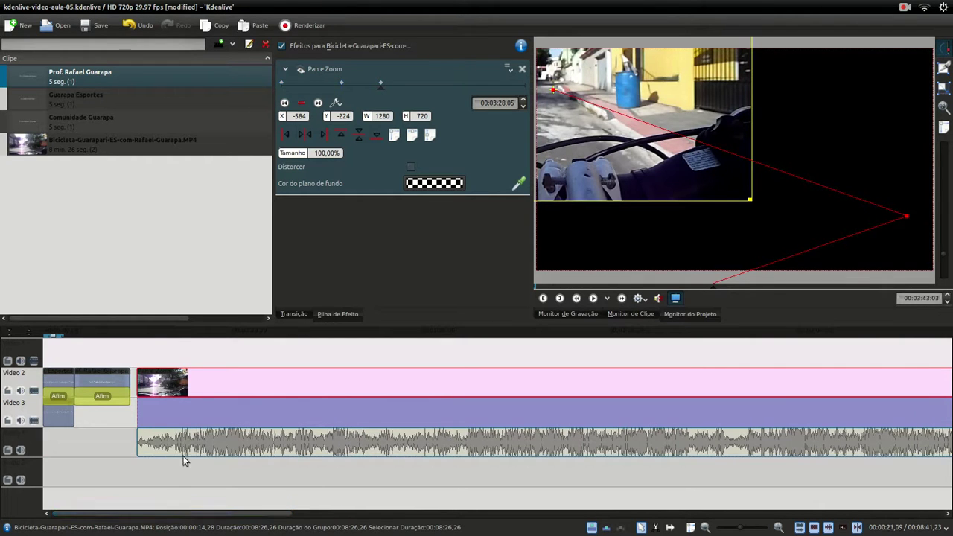
left_click(147, 348)
Play the project and jump ahead to preview the bike video moving along its path.
left_click(592, 299)
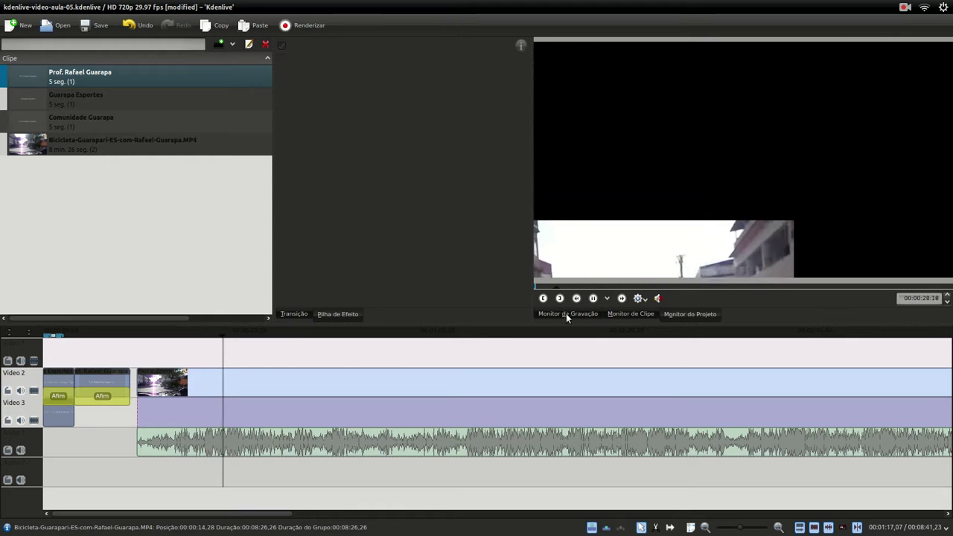
left_click(281, 359)
left_click(358, 368)
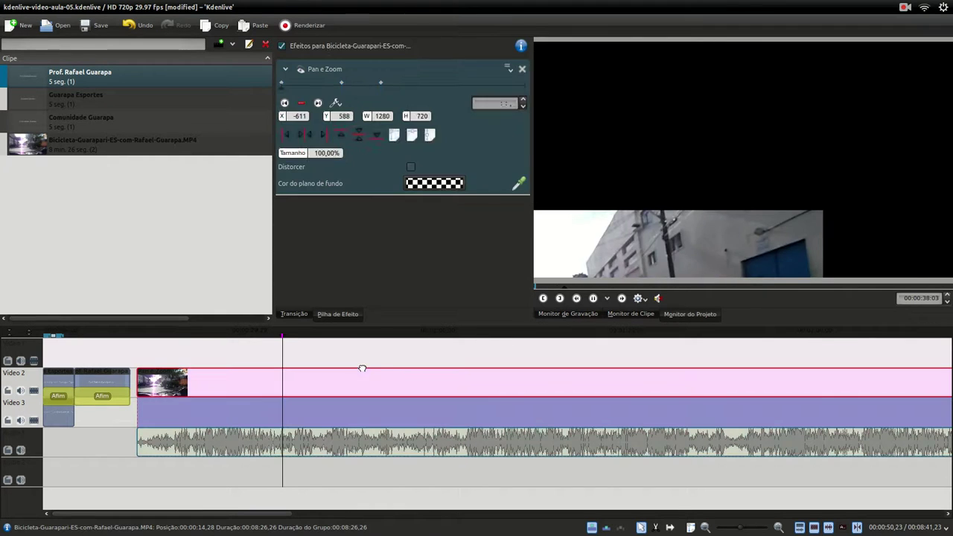
left_click(488, 356)
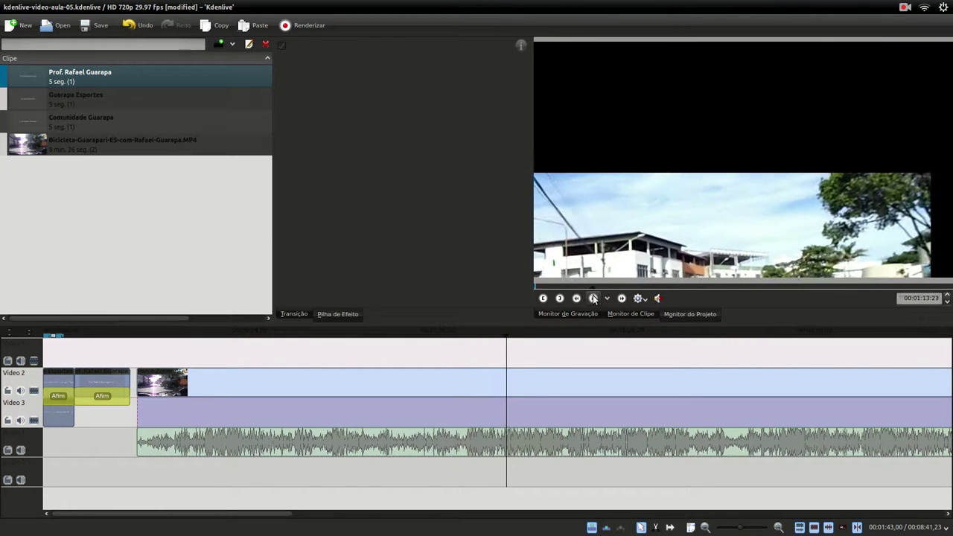
Stop playback and show the Prof. Rafael Guarapa title's zigzag Pan e Zoom path.
key("space")
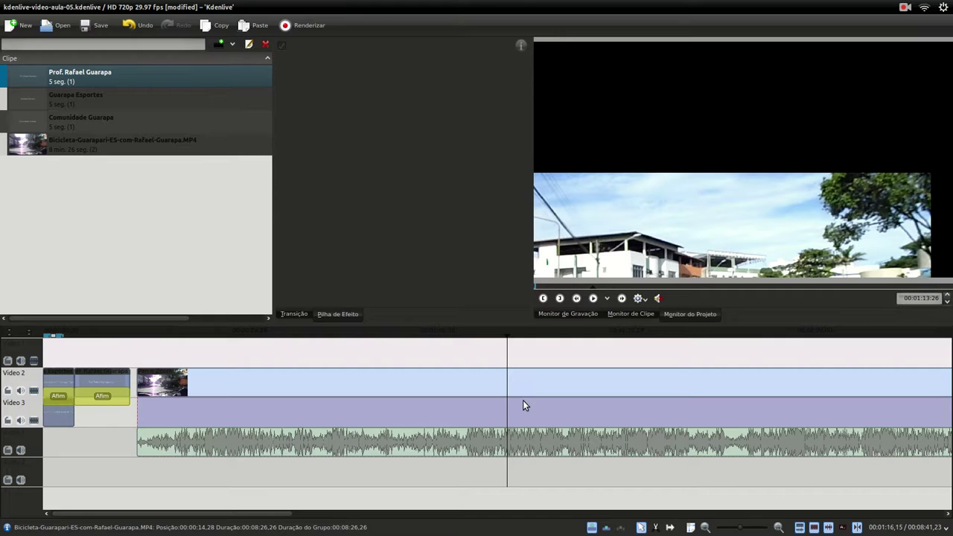
left_click(105, 366)
left_click(108, 383)
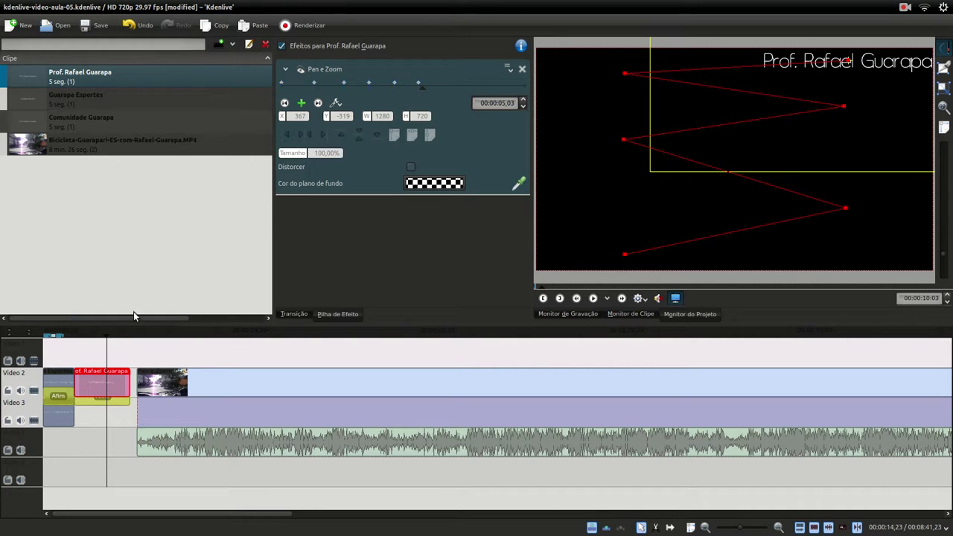
Deselect the title, play the opening title animation from the start, then scrub back through it.
left_click(72, 359)
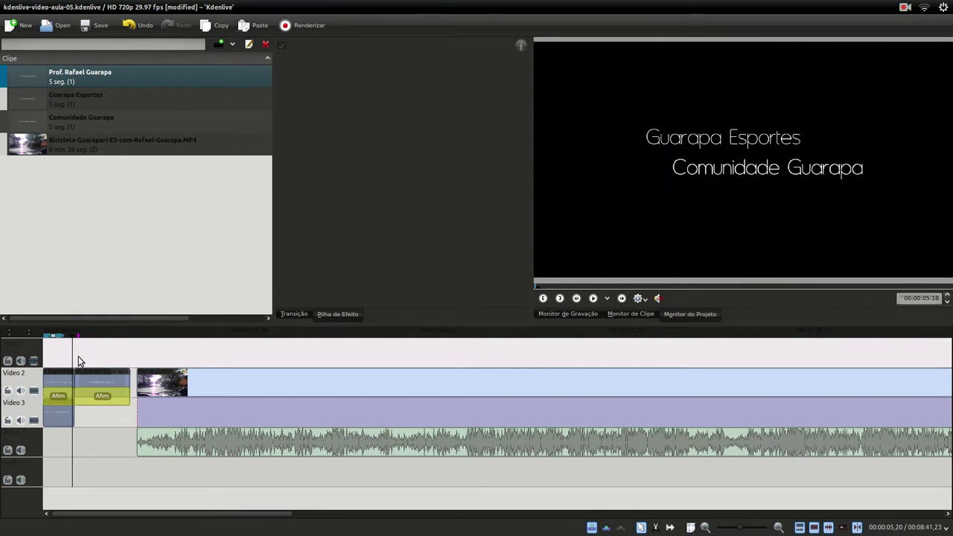
left_click(79, 356)
left_click(593, 298)
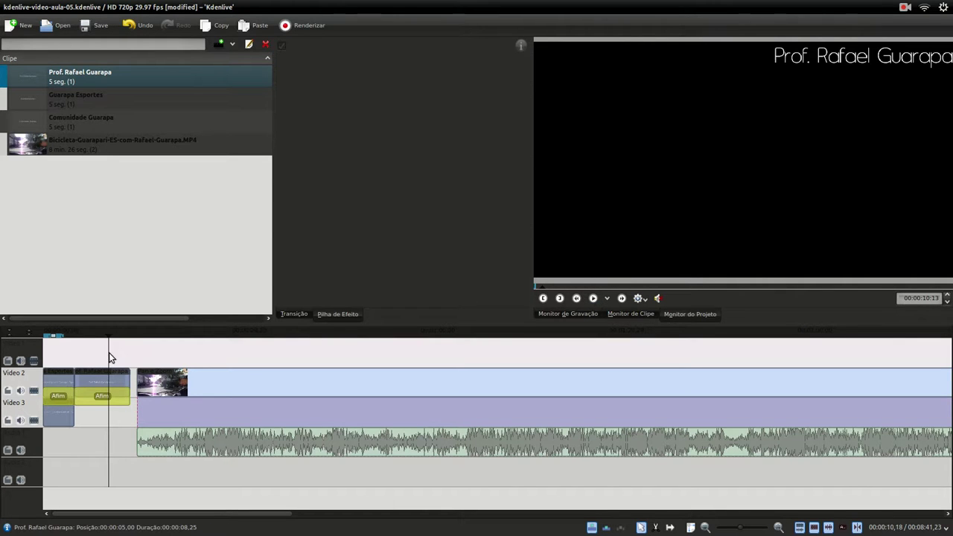
left_click_drag(109, 352, 90, 348)
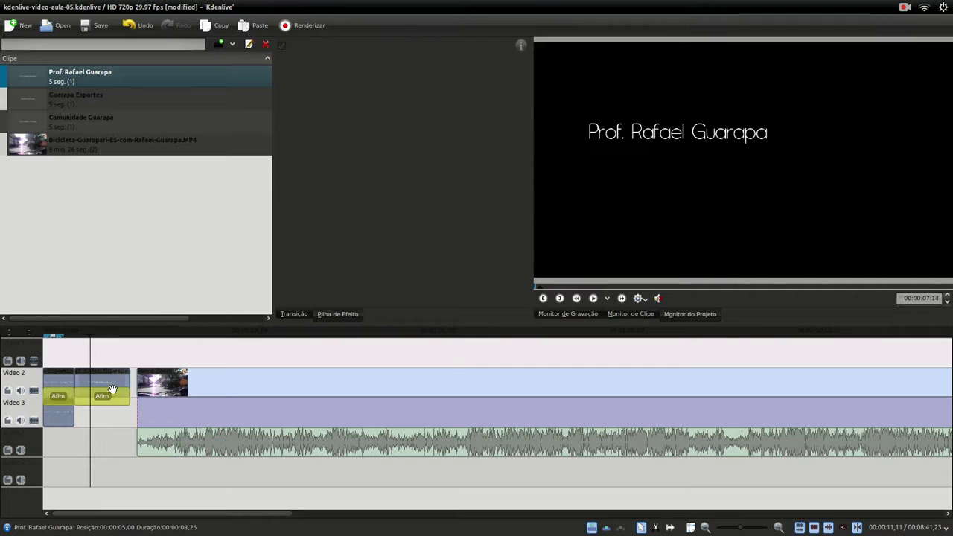
Shift the Bicicleta clip later on Video 2 and drop a second Prof. Rafael Guarapa title into the gap.
left_click_drag(143, 387, 226, 387)
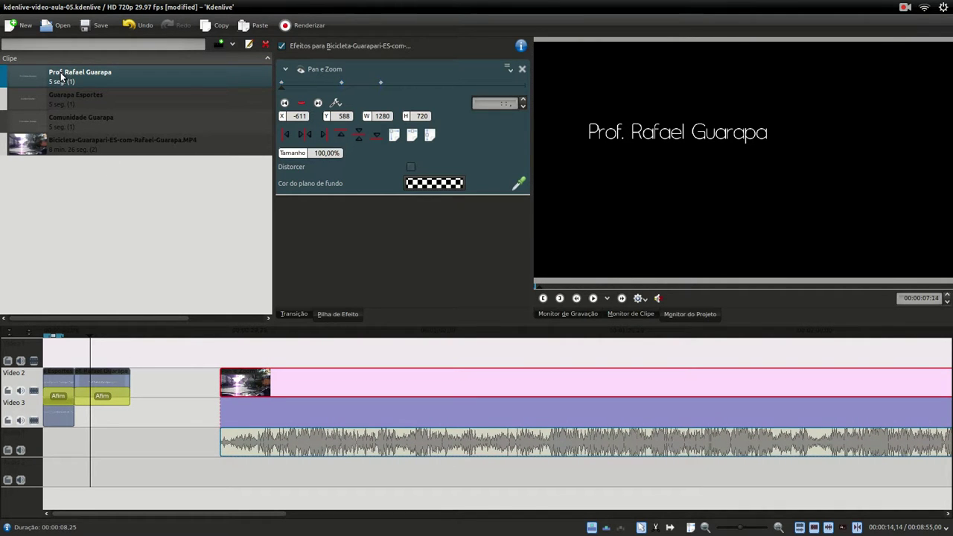
left_click_drag(60, 72, 228, 386)
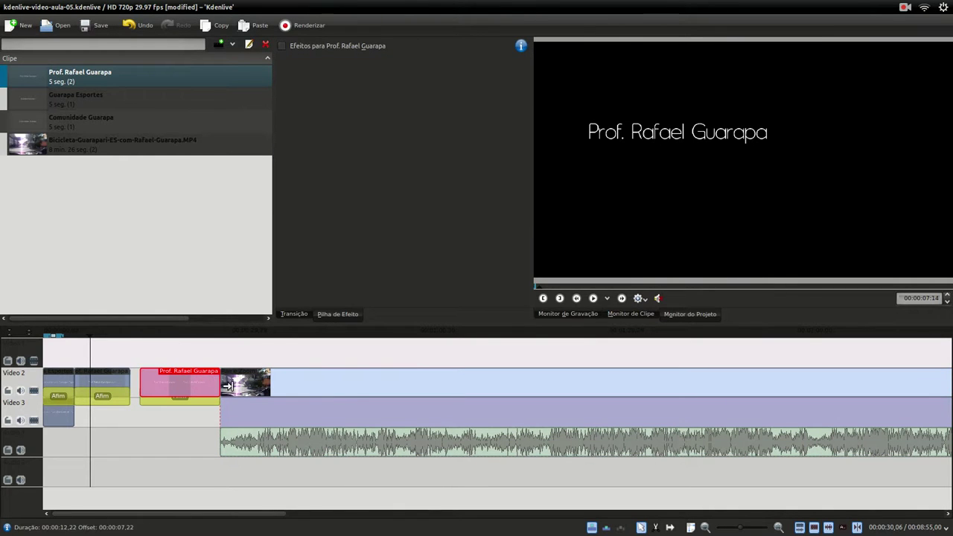
left_click(139, 363)
left_click(160, 385)
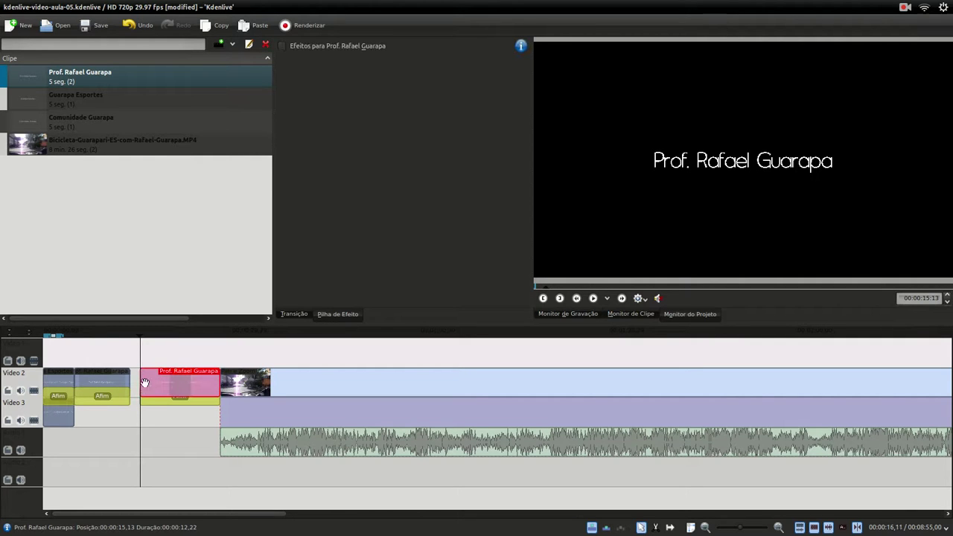
left_click(108, 380)
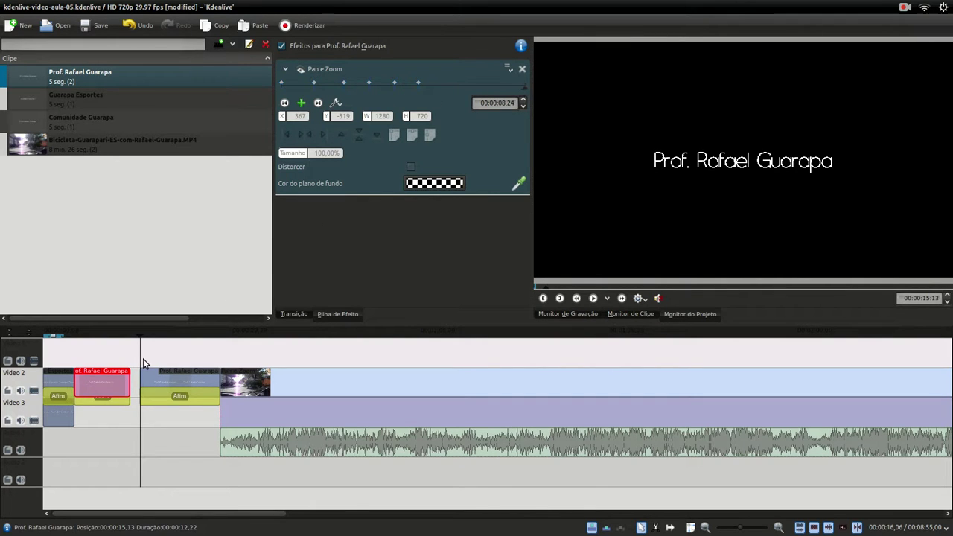
Scrub through the new title copy, check its effects, then scrub into the bike video's start.
left_click_drag(143, 359, 206, 375)
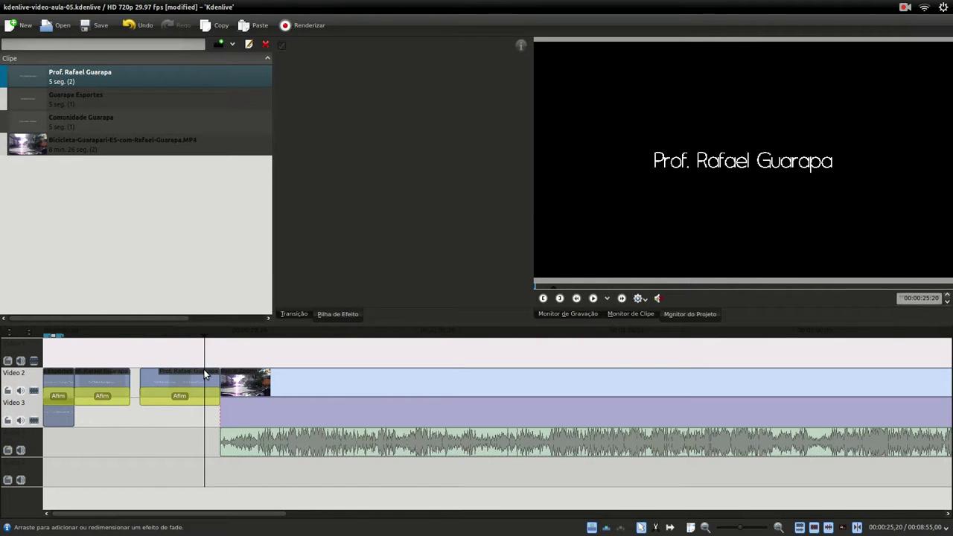
left_click(156, 374)
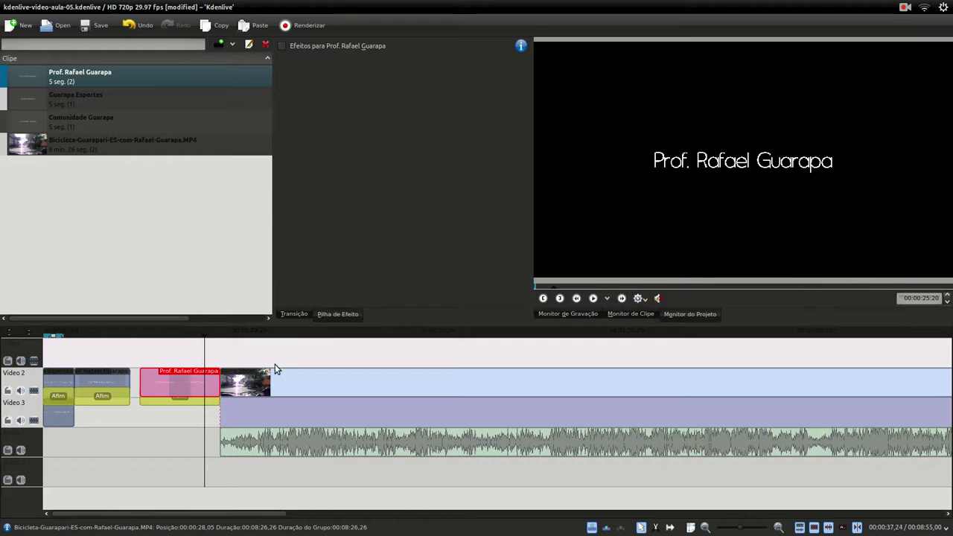
left_click(255, 362)
left_click_drag(255, 358, 572, 349)
Add a bike-video Pan e Zoom keyframe at 00:03:46,22 aligned top-left to full frame X 0, Y 0, 1280×720.
scroll(462, 369, "down", 4, "ctrl")
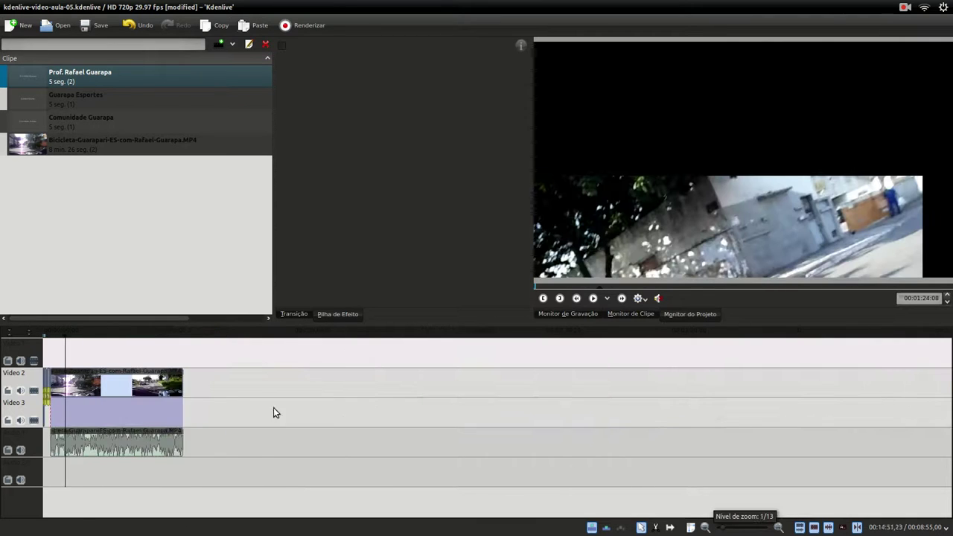
left_click_drag(85, 358, 245, 367)
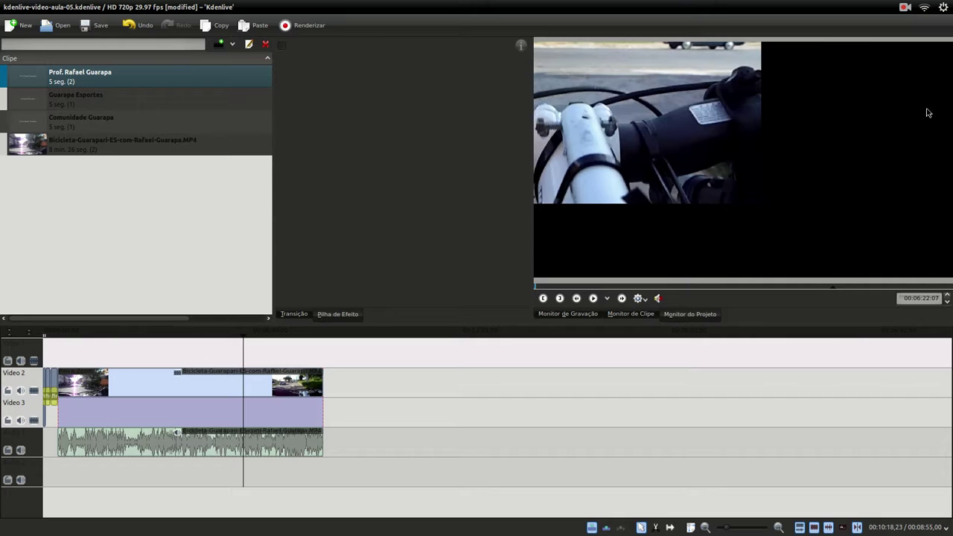
left_click(256, 386)
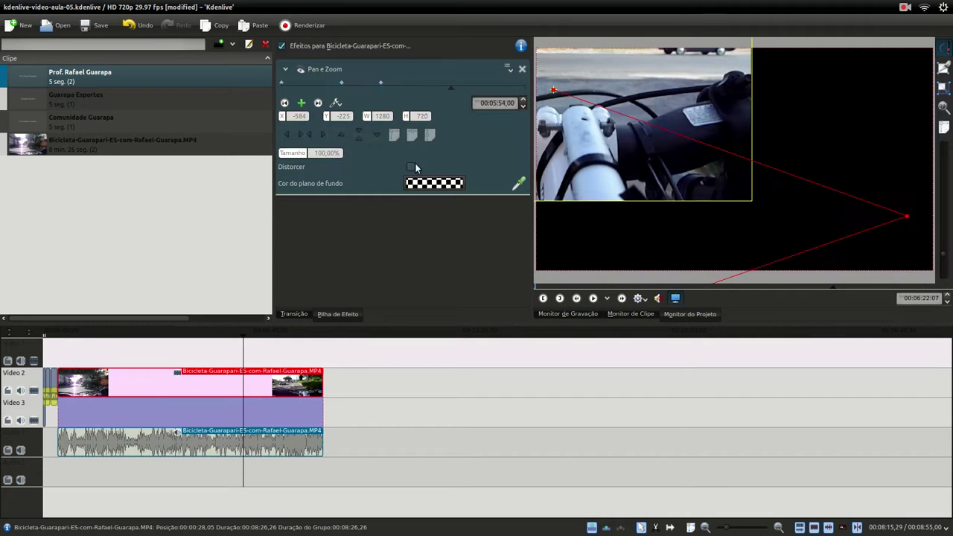
left_click_drag(454, 90, 391, 89)
scroll(392, 90, "up", 3)
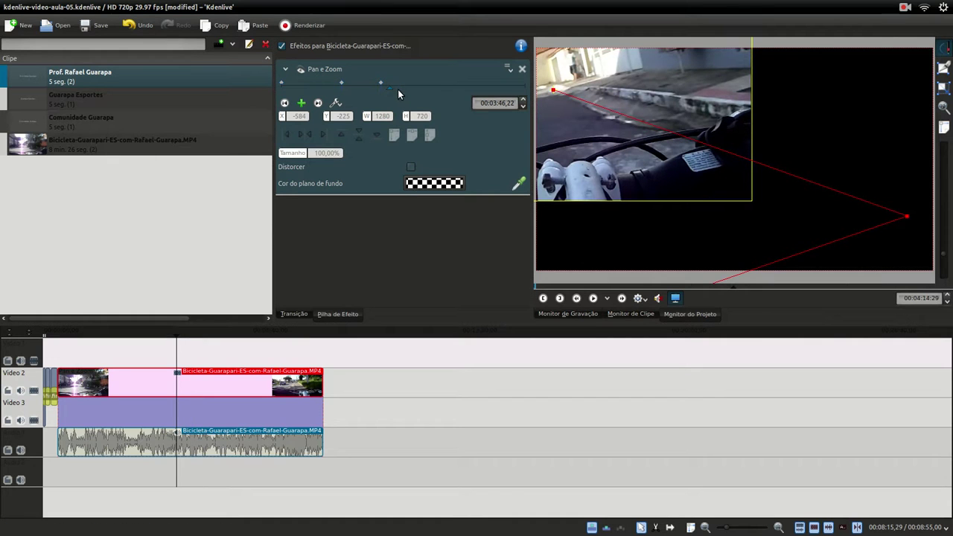
left_click(301, 102)
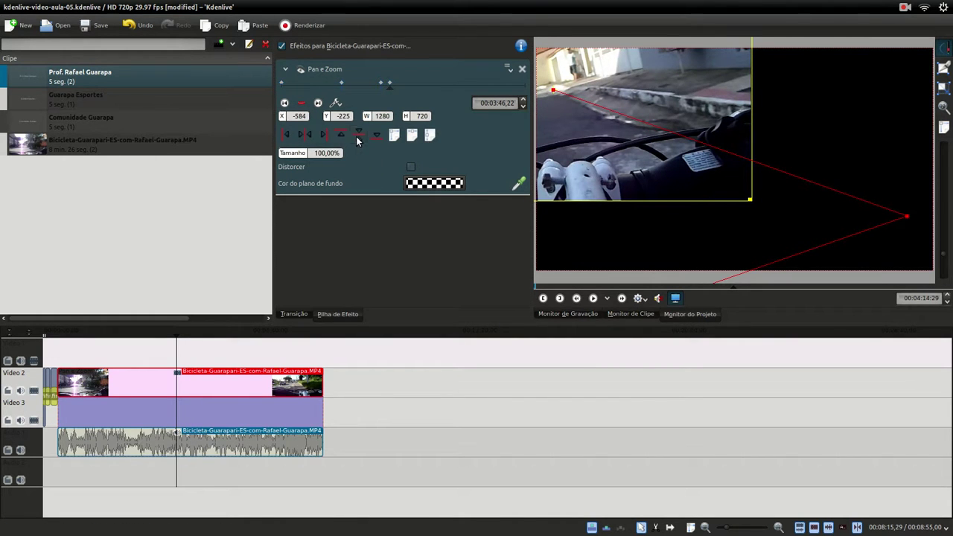
left_click(358, 137)
left_click(306, 137)
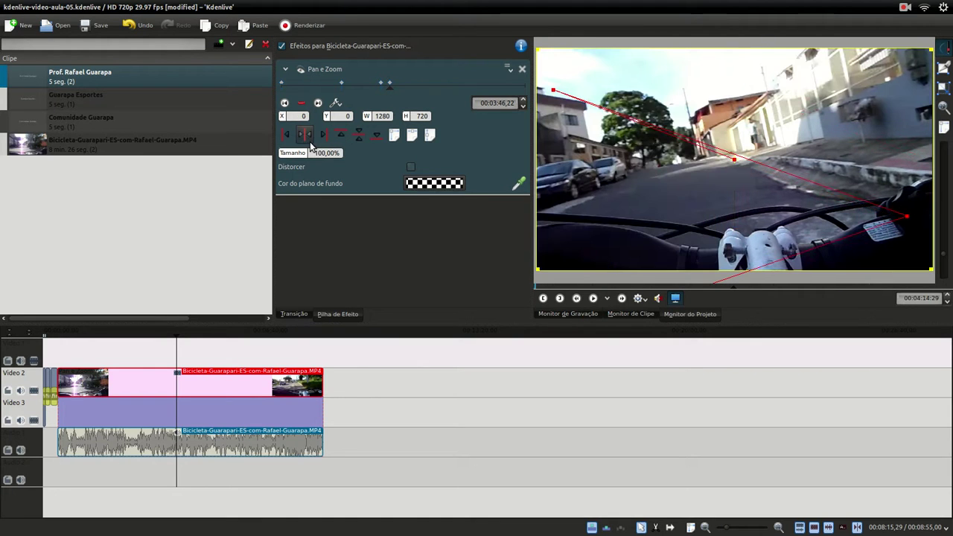
left_click(171, 360)
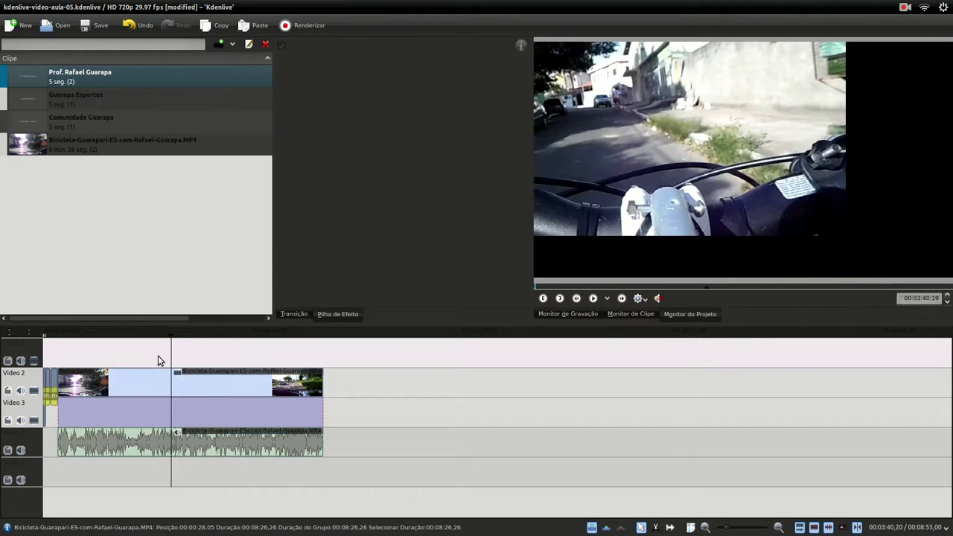
left_click(158, 357)
left_click(593, 298)
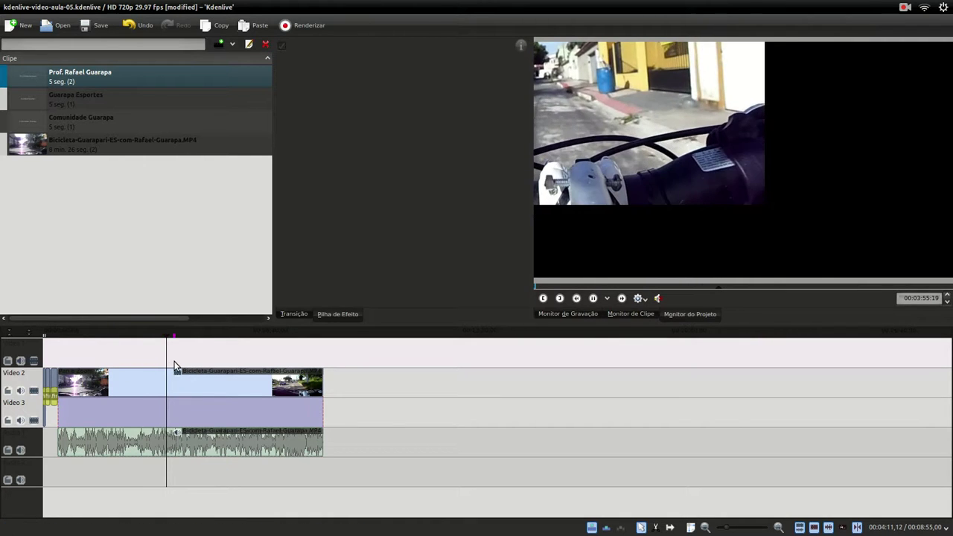
left_click(175, 364)
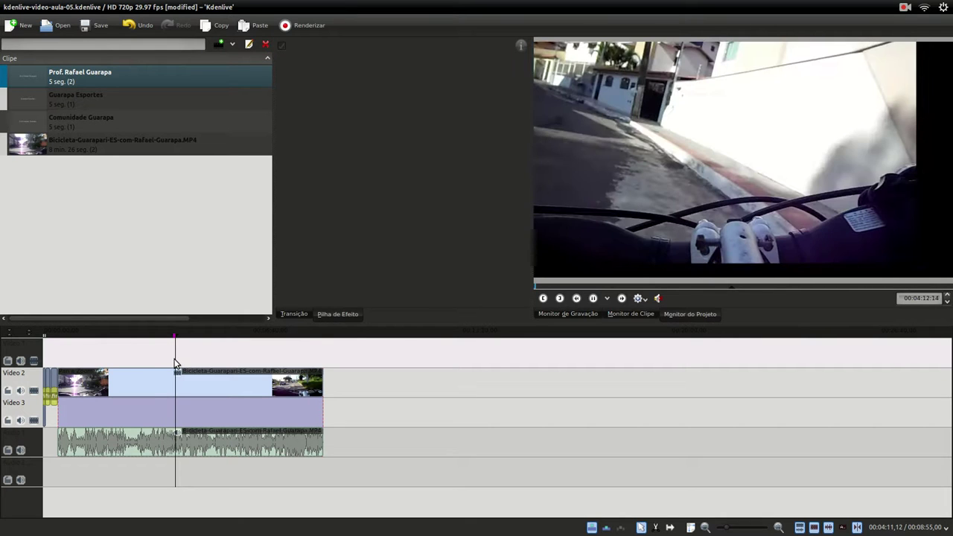
left_click(172, 364)
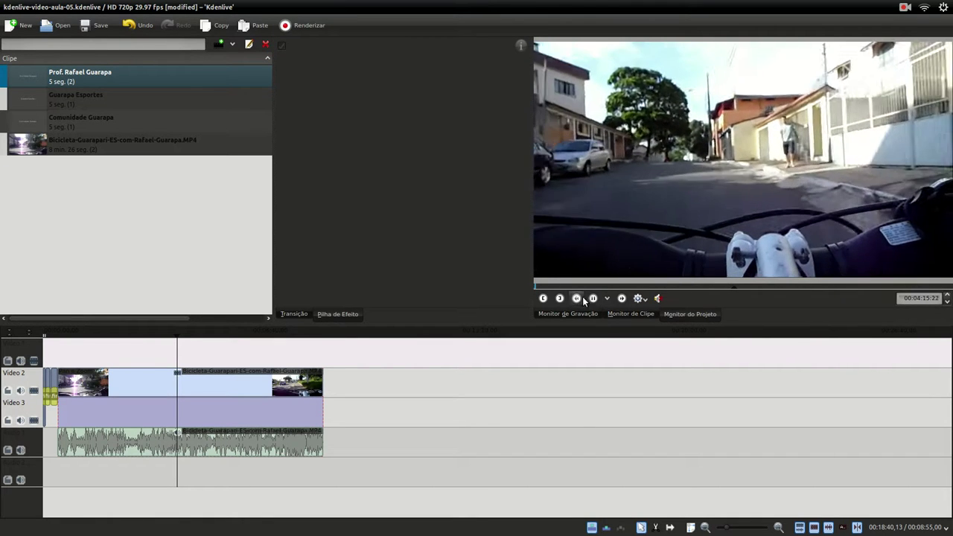
left_click(593, 297)
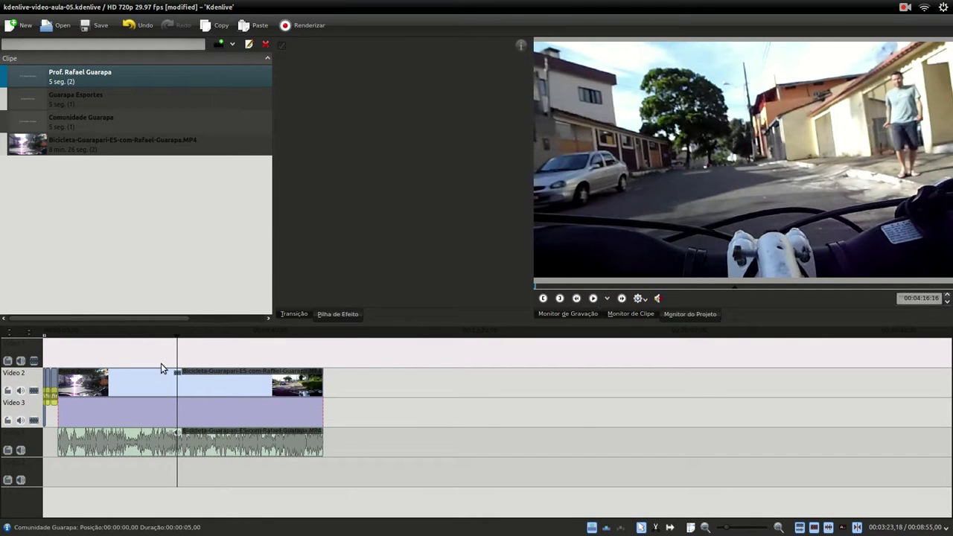
left_click(197, 362)
left_click(218, 356)
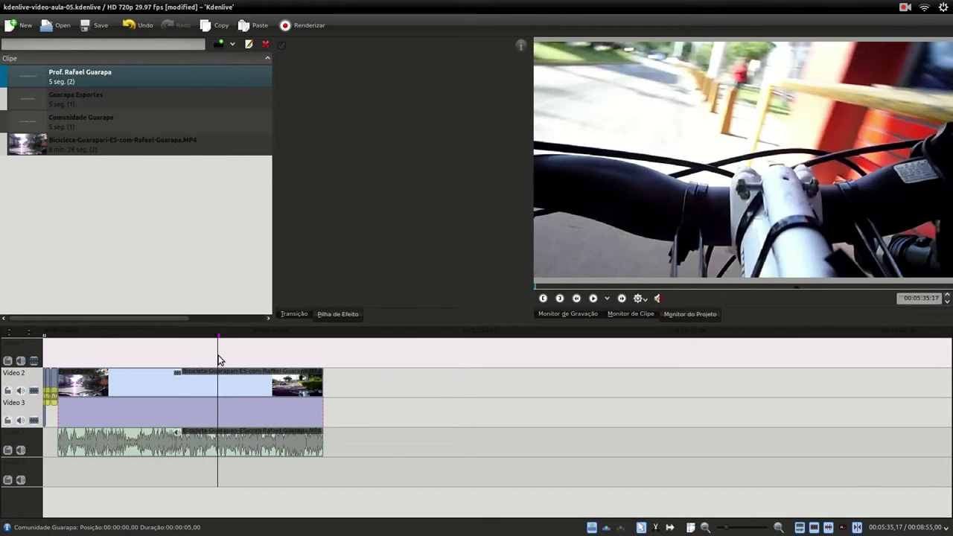
left_click(194, 355)
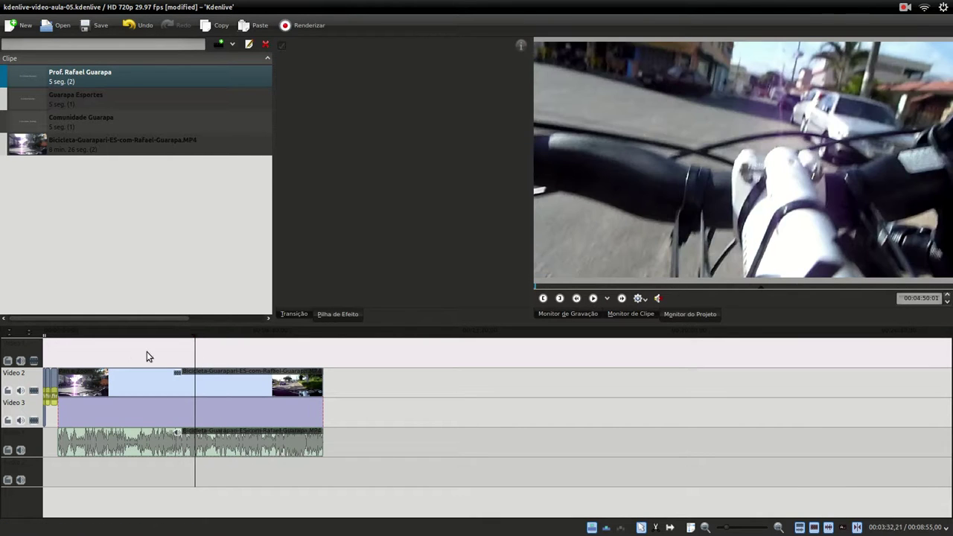
left_click(89, 353)
left_click(63, 355)
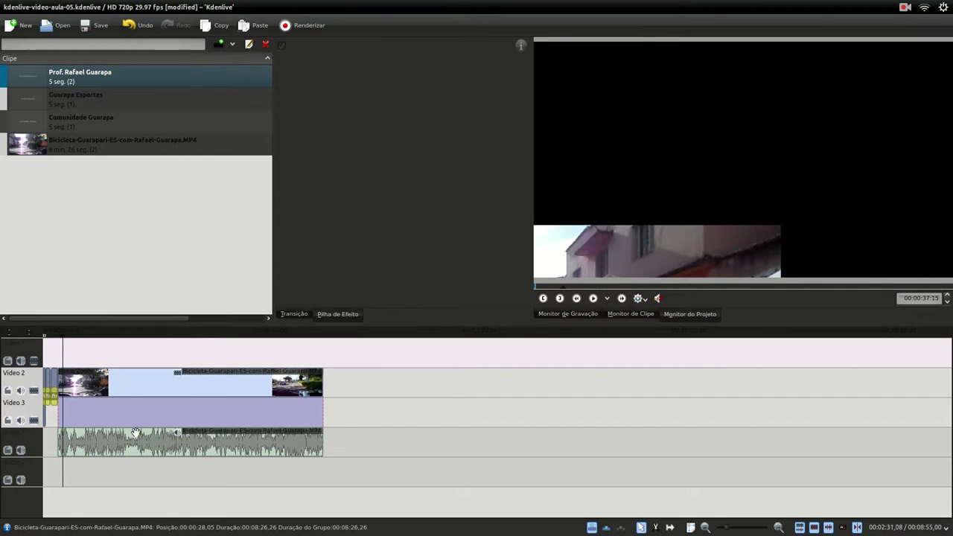
scroll(82, 365, "up", 2)
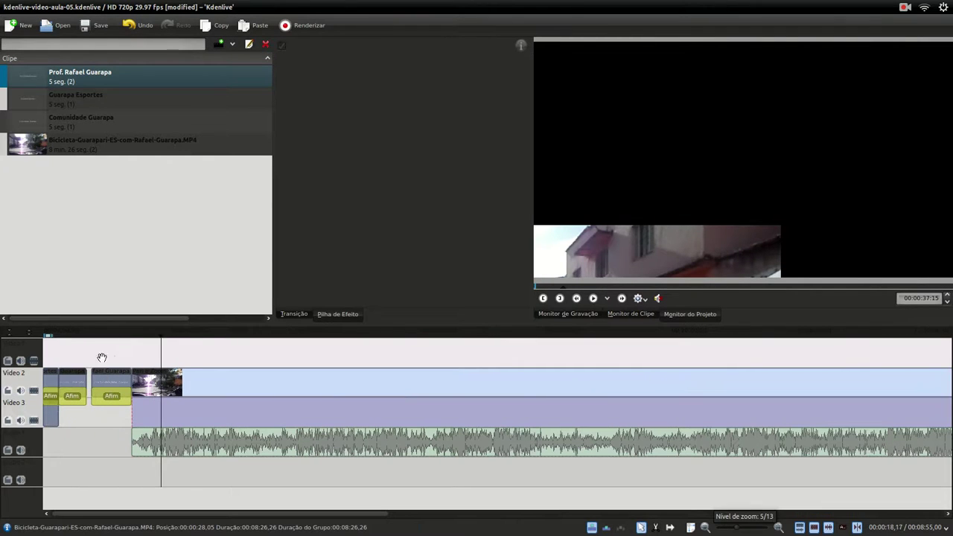
left_click(108, 356)
left_click(167, 355)
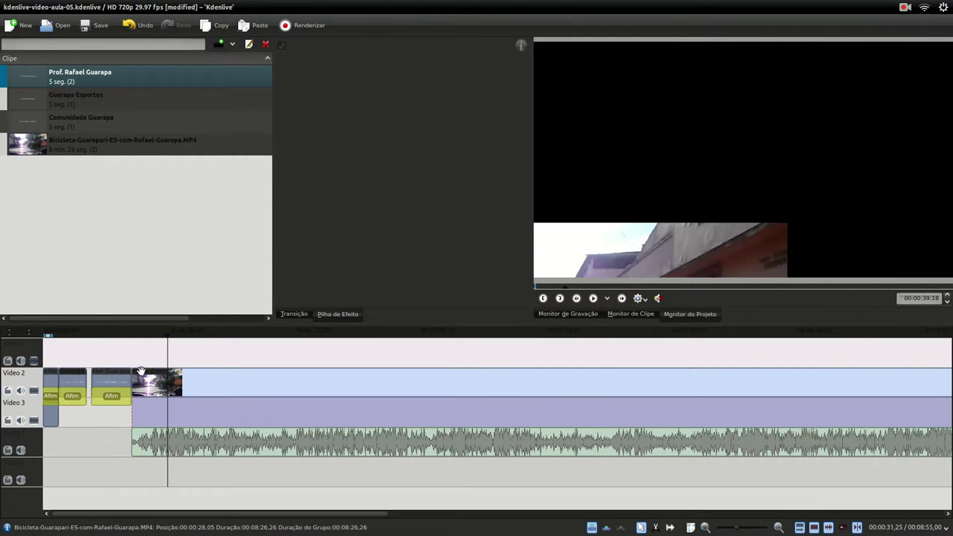
left_click(67, 352)
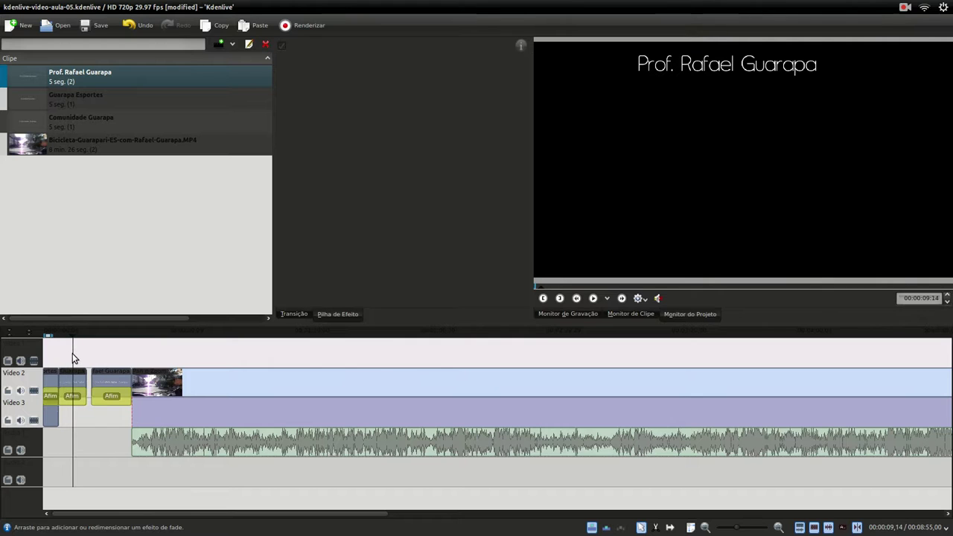
left_click(72, 383)
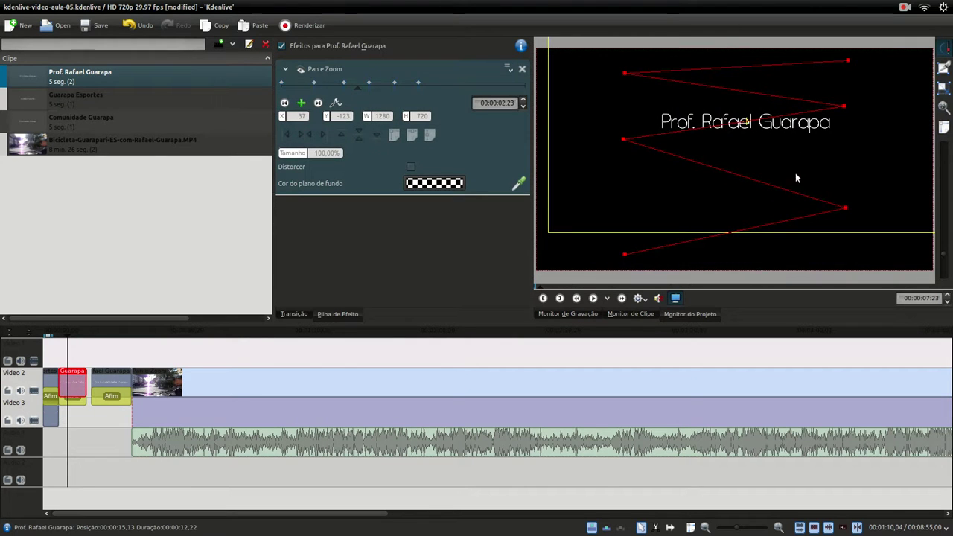
left_click(56, 351)
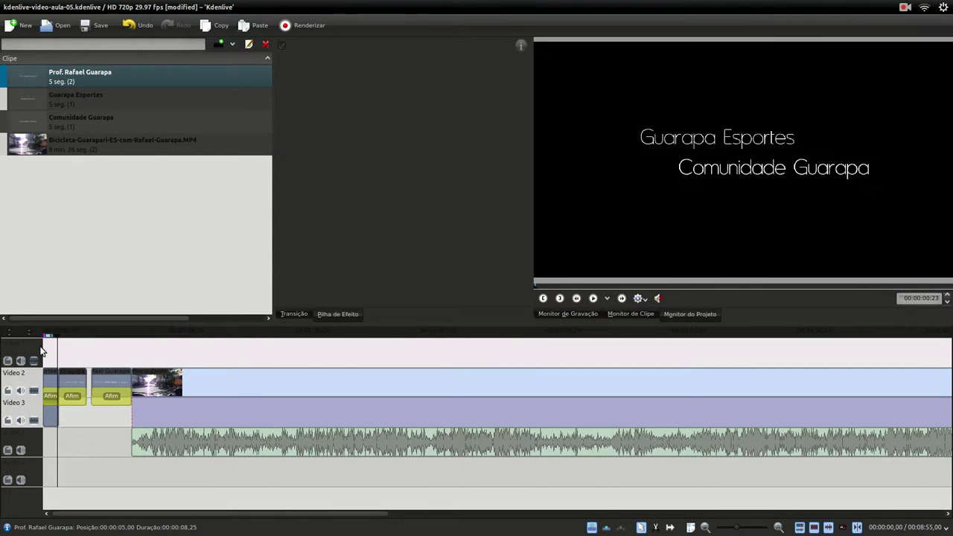
left_click(42, 348)
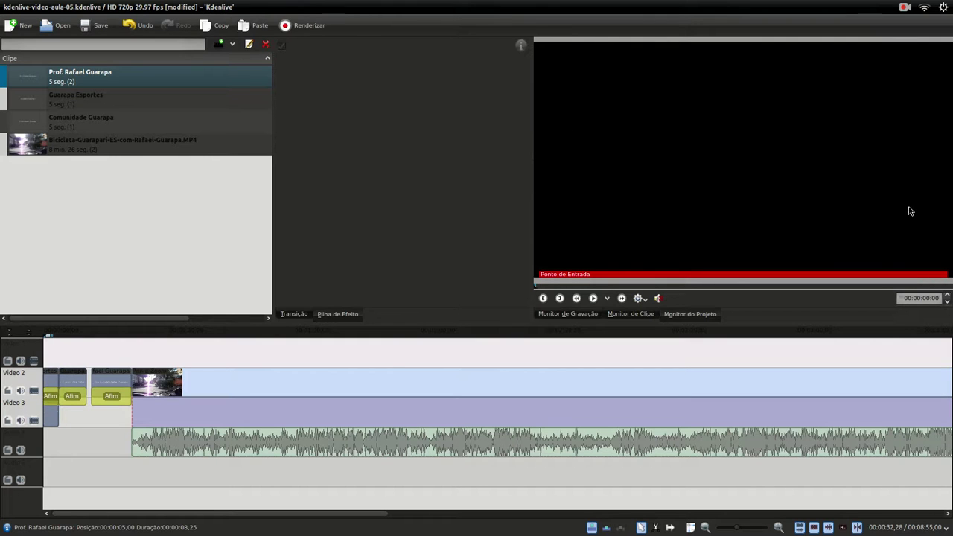
left_click(50, 359)
left_click(52, 356)
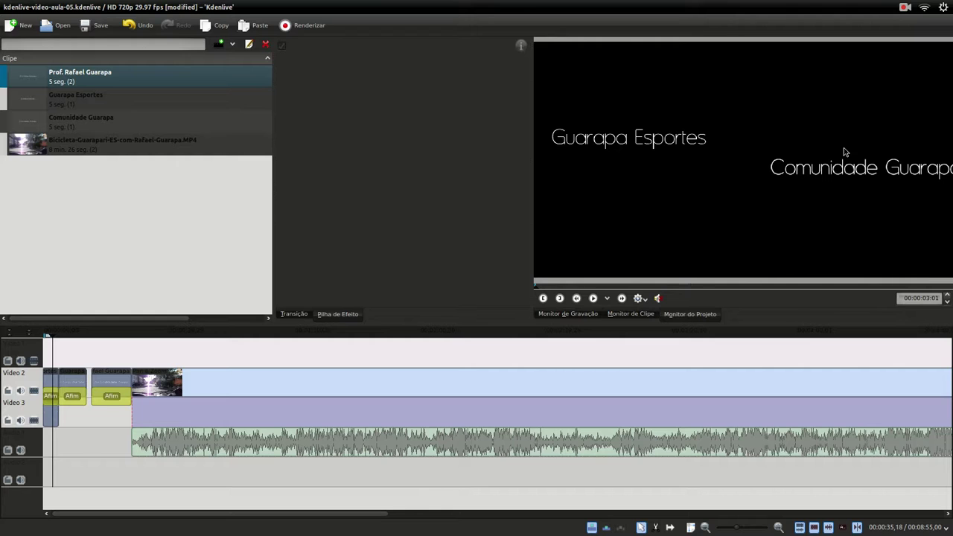
Move the bike video later on Video 2 and drop another Prof. Rafael Guarapa title into the gap.
left_click(102, 362)
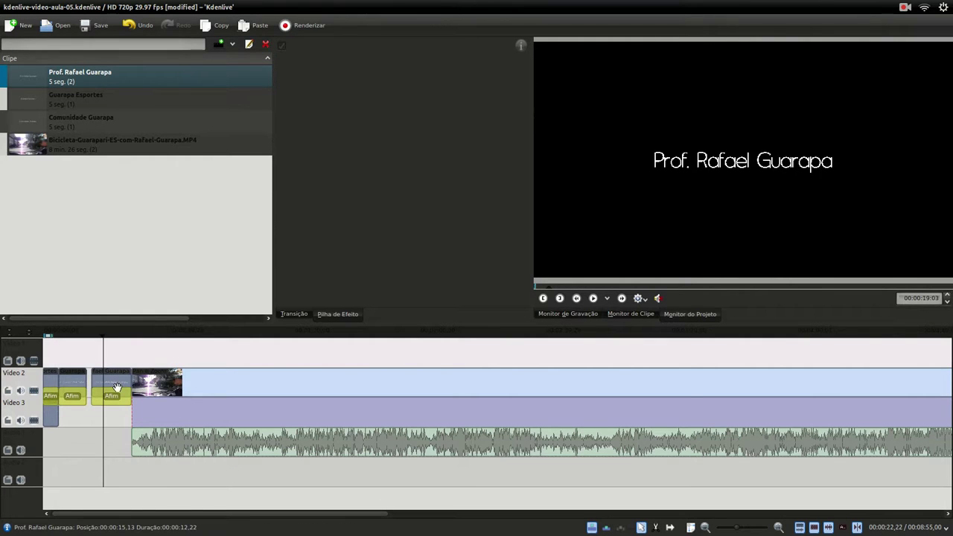
left_click(116, 389)
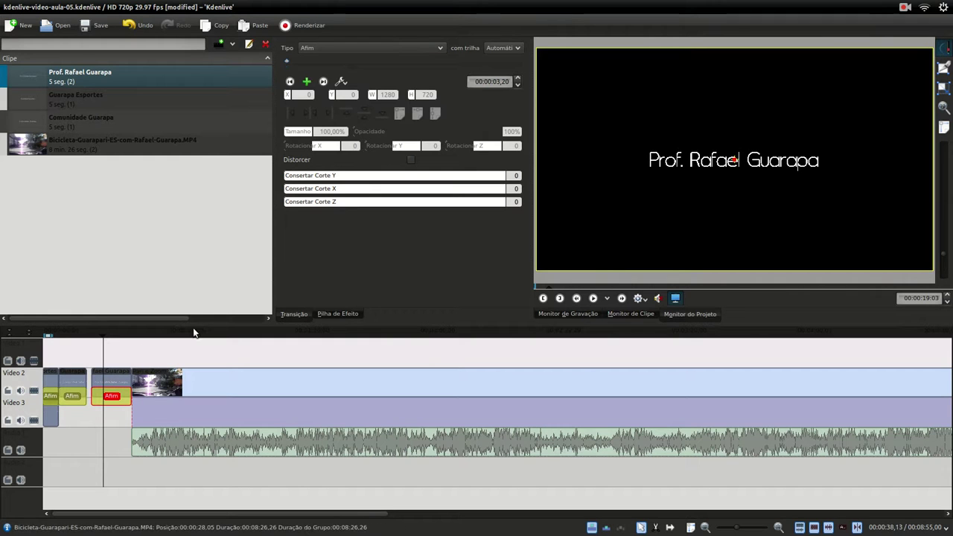
left_click_drag(166, 379, 232, 380)
left_click(158, 354)
left_click_drag(86, 77, 163, 383)
Apply Pan e Zoom from Aparar e transformar to the new title clip.
right_click(146, 377)
mouse_move(179, 374)
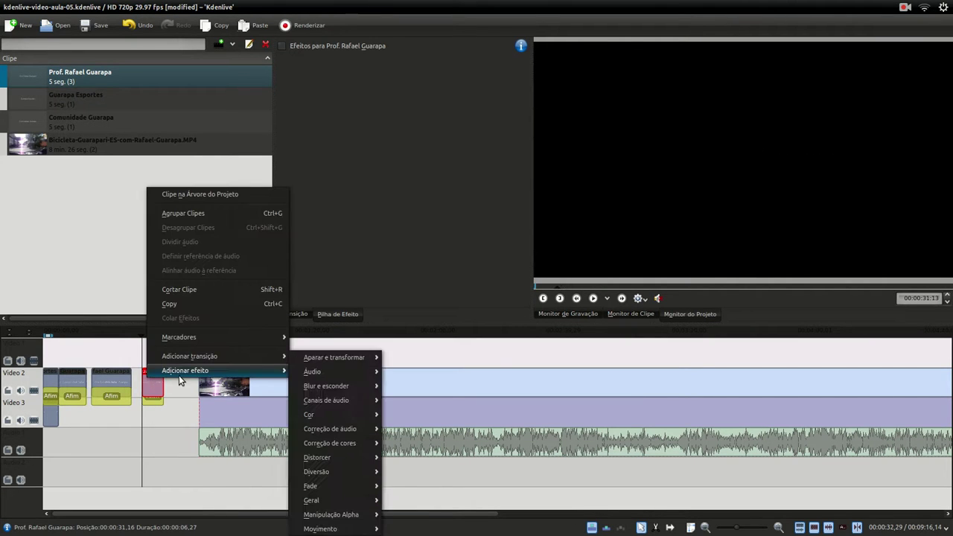
mouse_move(346, 358)
left_click(408, 368)
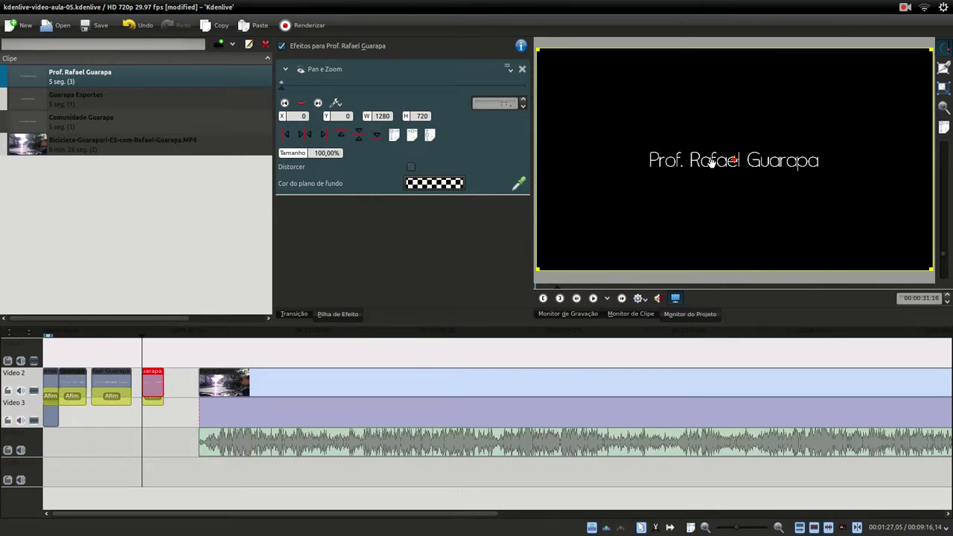
Set the new title's first keyframe below the picture, at about Y 407.
left_click_drag(712, 163, 711, 230)
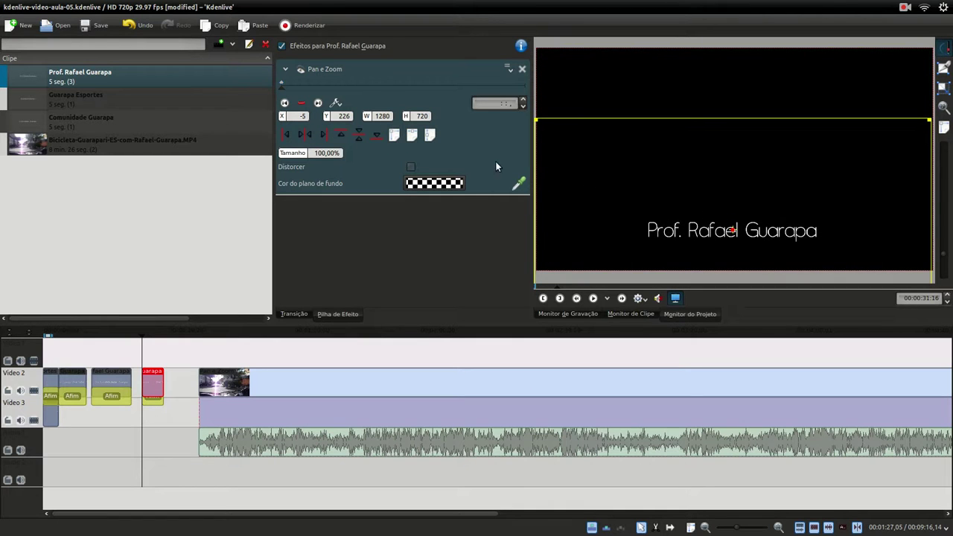
left_click(342, 134)
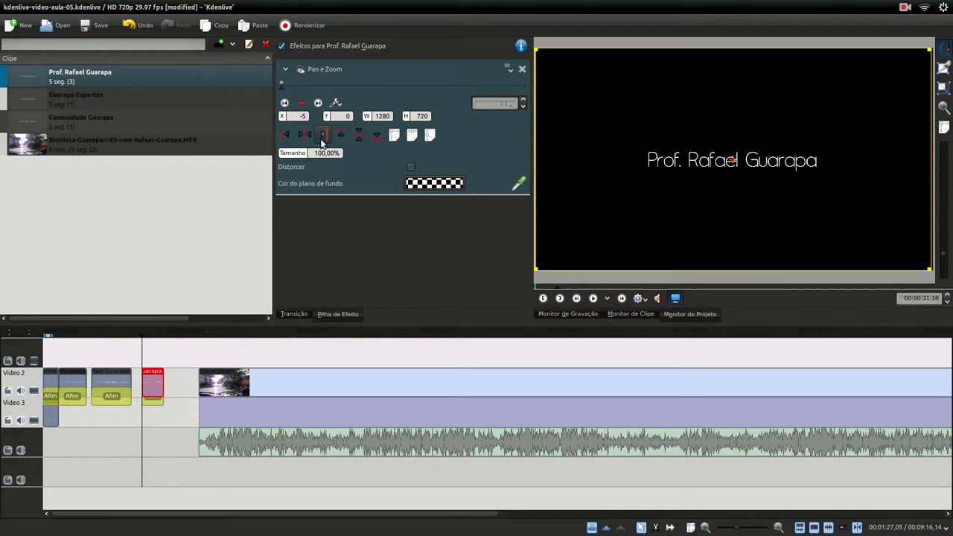
left_click(305, 134)
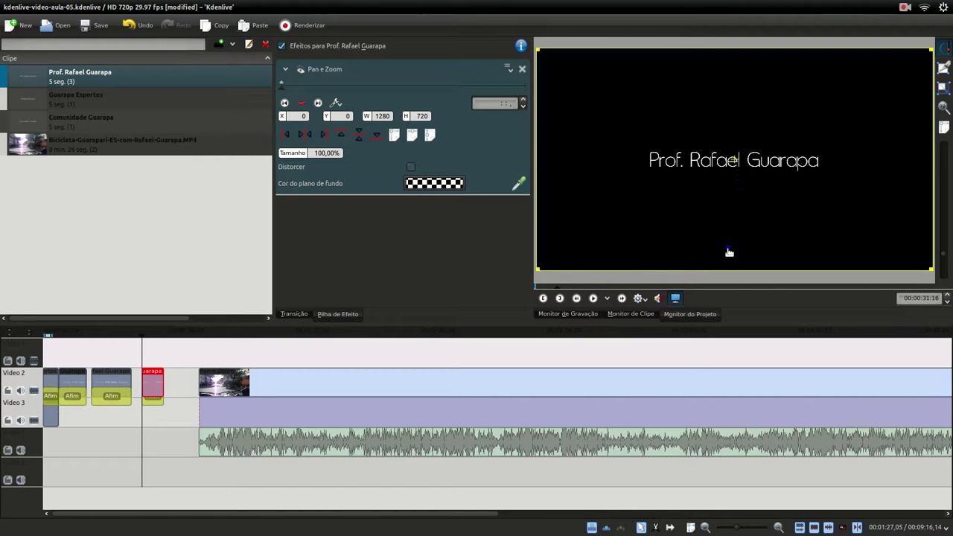
left_click_drag(729, 253, 736, 257)
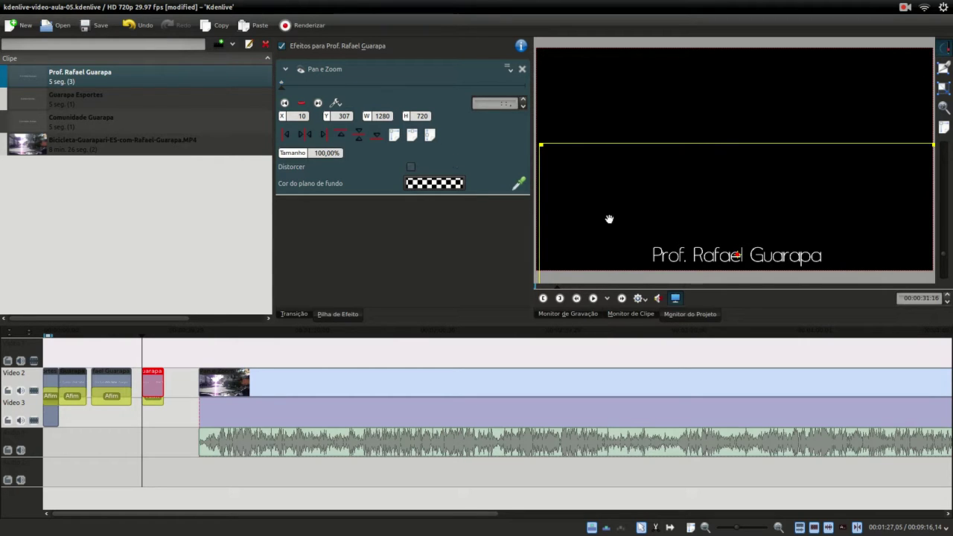
left_click(377, 137)
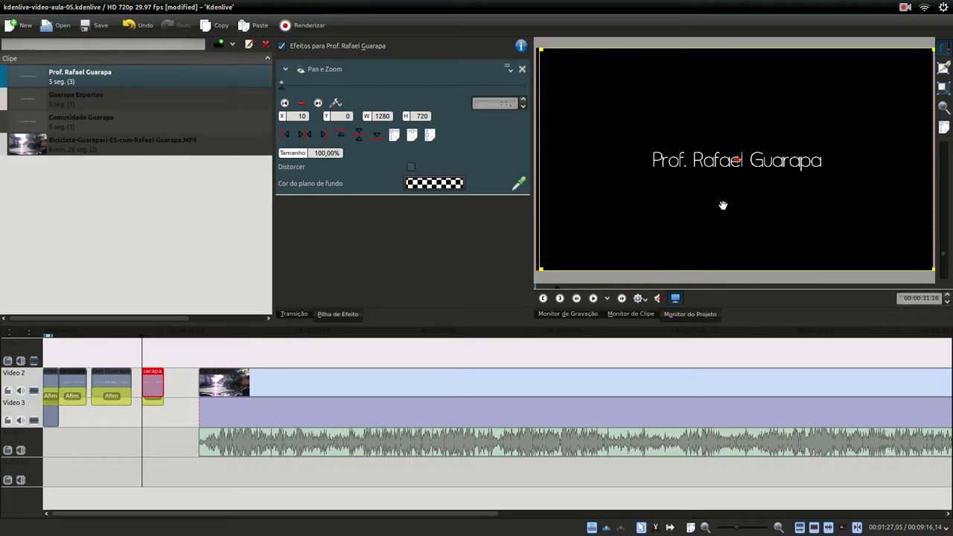
left_click_drag(743, 160, 734, 256)
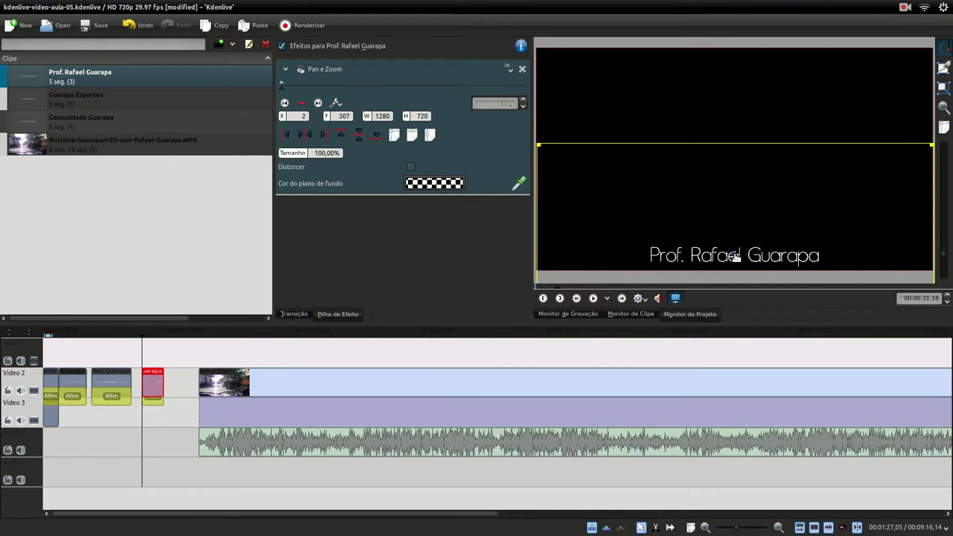
left_click(304, 135)
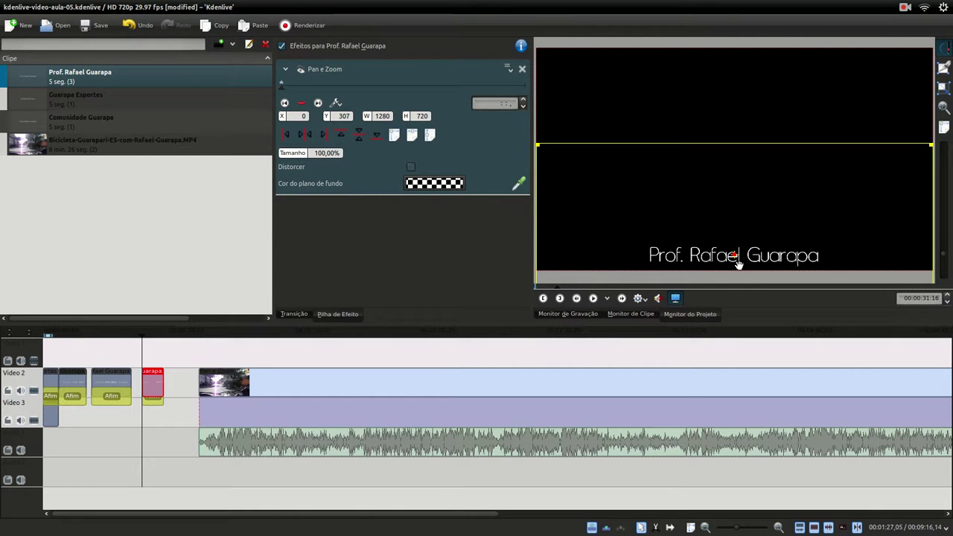
left_click_drag(760, 225, 760, 255)
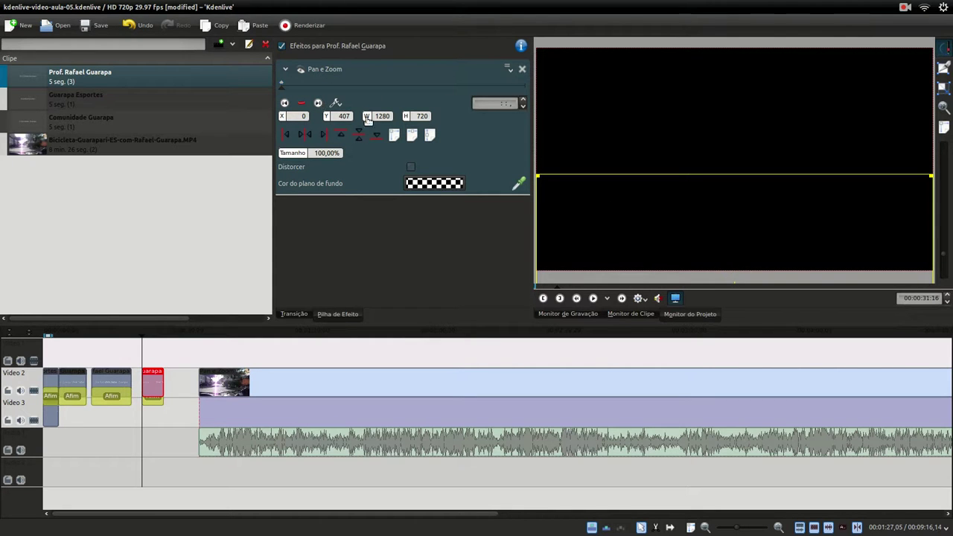
Add a keyframe at 00:00:06,26 with the title centred at X 0, Y 0.
left_click(318, 102)
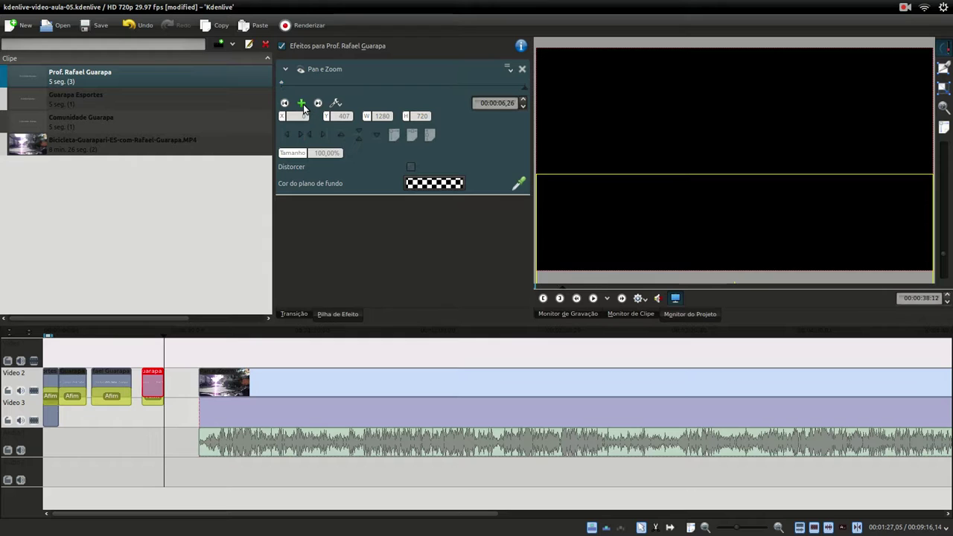
left_click(302, 104)
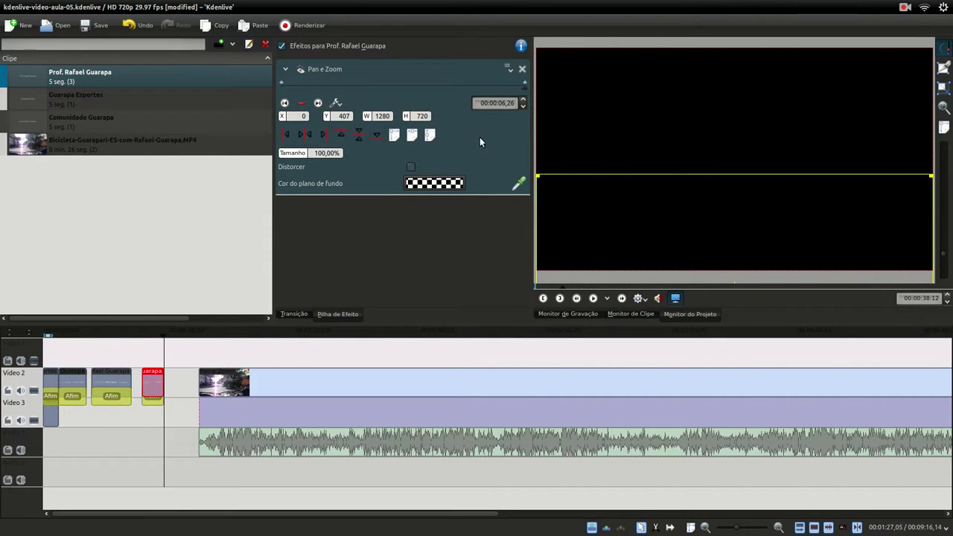
left_click_drag(745, 245, 741, 133)
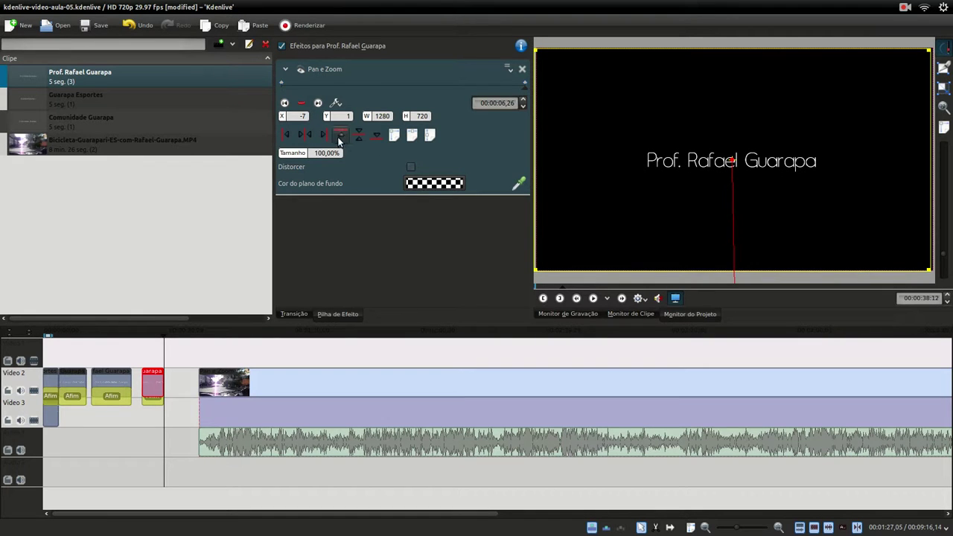
left_click(304, 135)
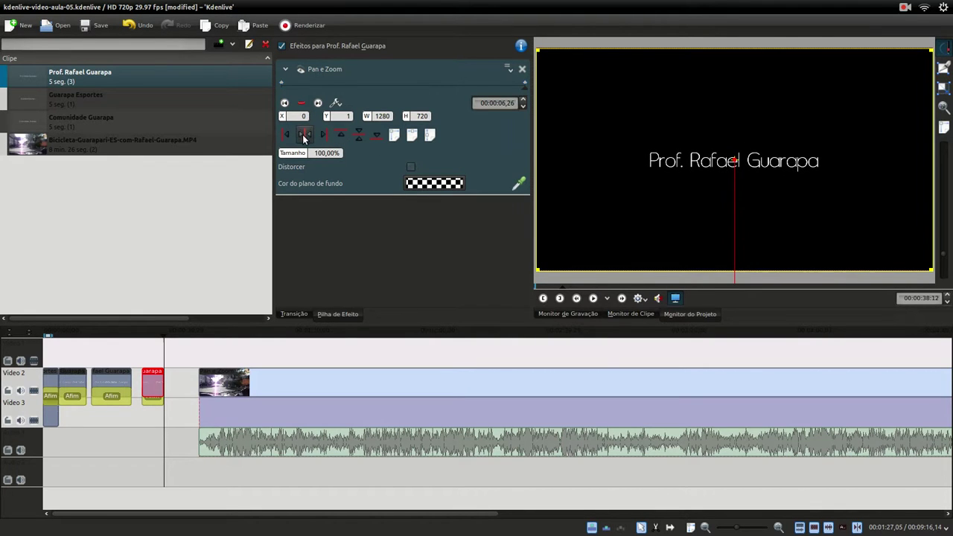
left_click(358, 137)
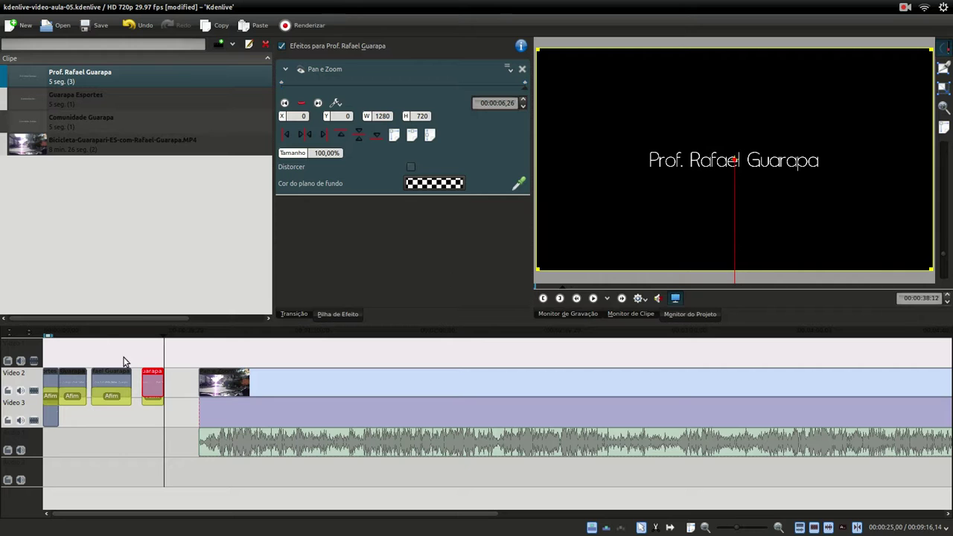
left_click(143, 352)
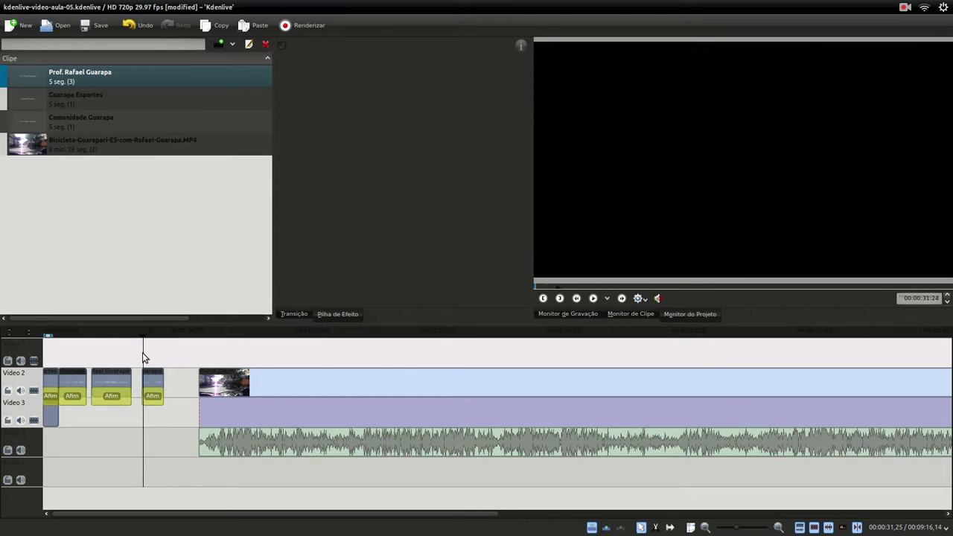
left_click(593, 299)
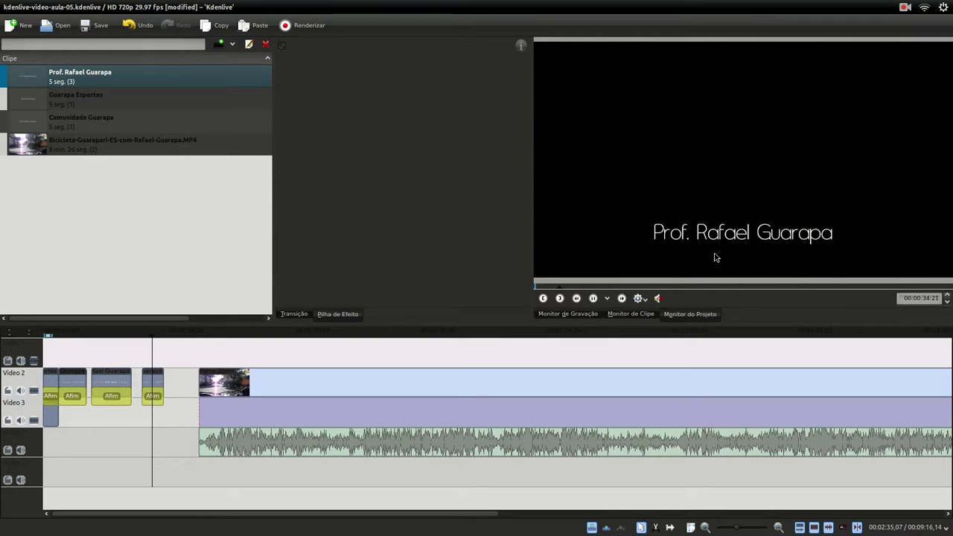
left_click(594, 299)
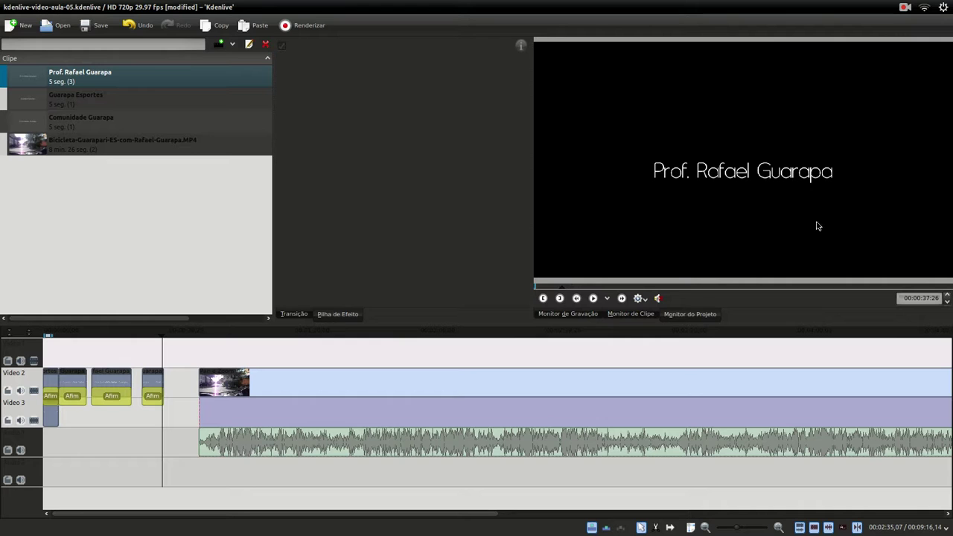
right_click(94, 81)
left_click(177, 274)
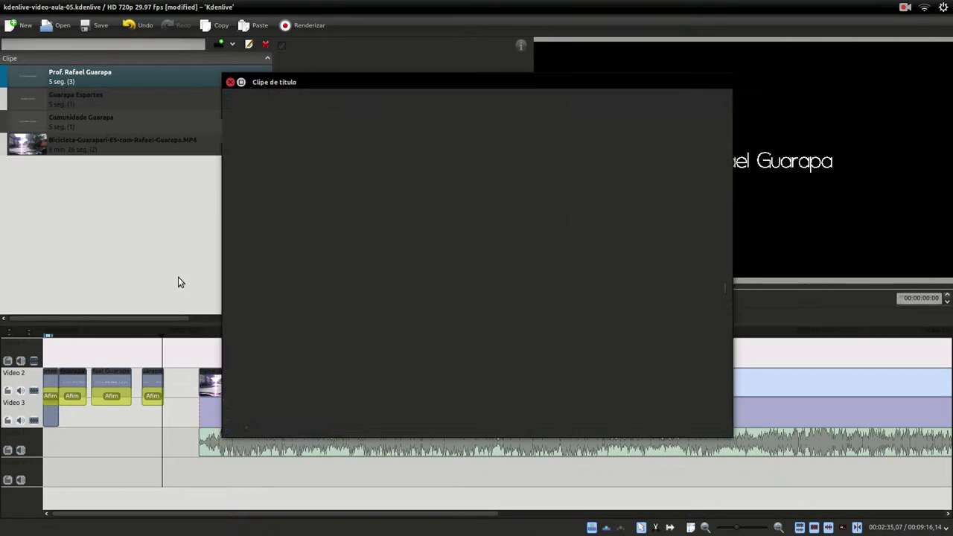
left_click(404, 278)
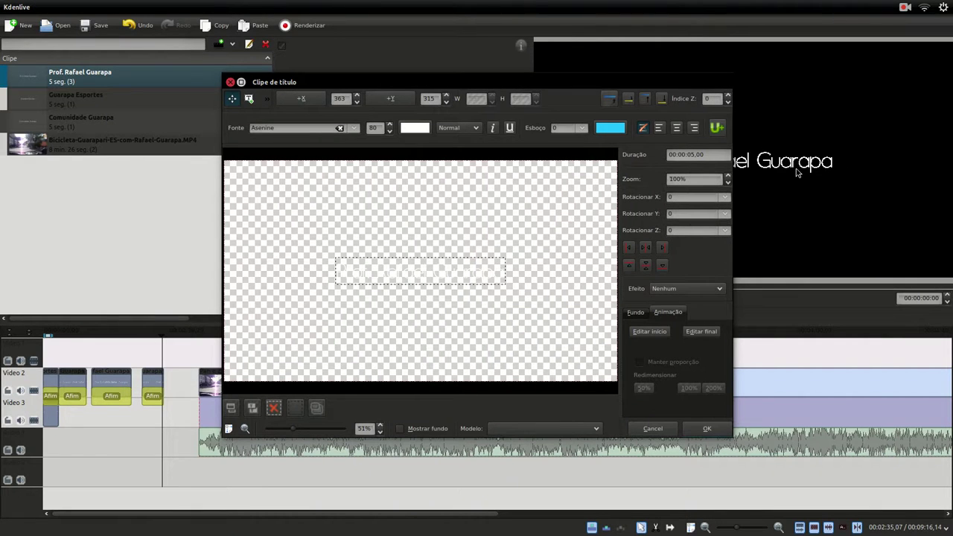
double_click(423, 274)
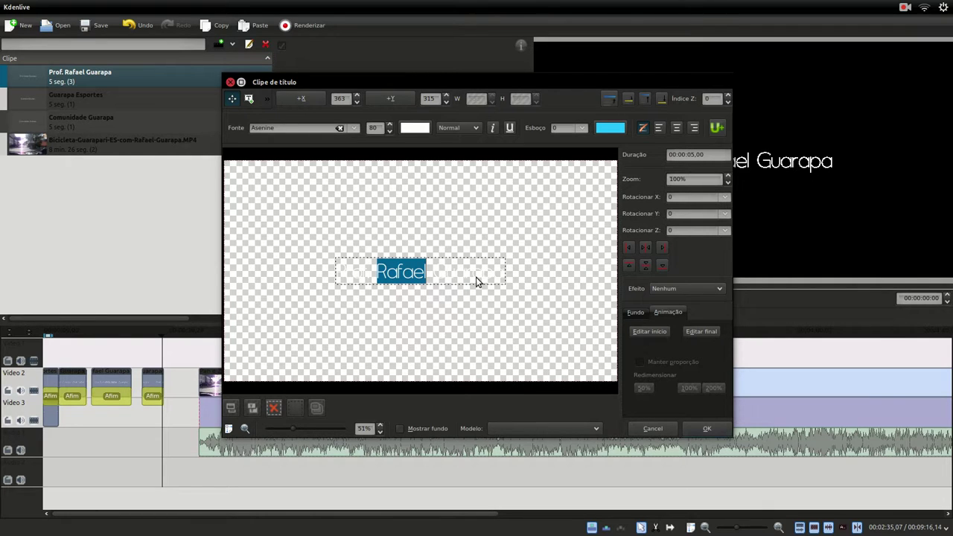
key("End")
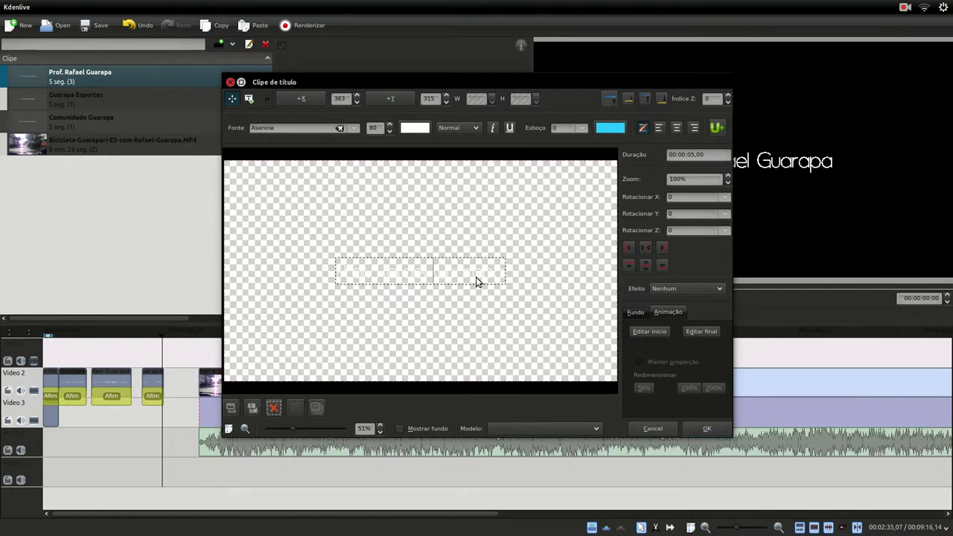
key("Return")
type("Guar")
key("BackSpace")
key("BackSpace")
key("BackSpace")
key("BackSpace")
key("BackSpace")
left_click(707, 429)
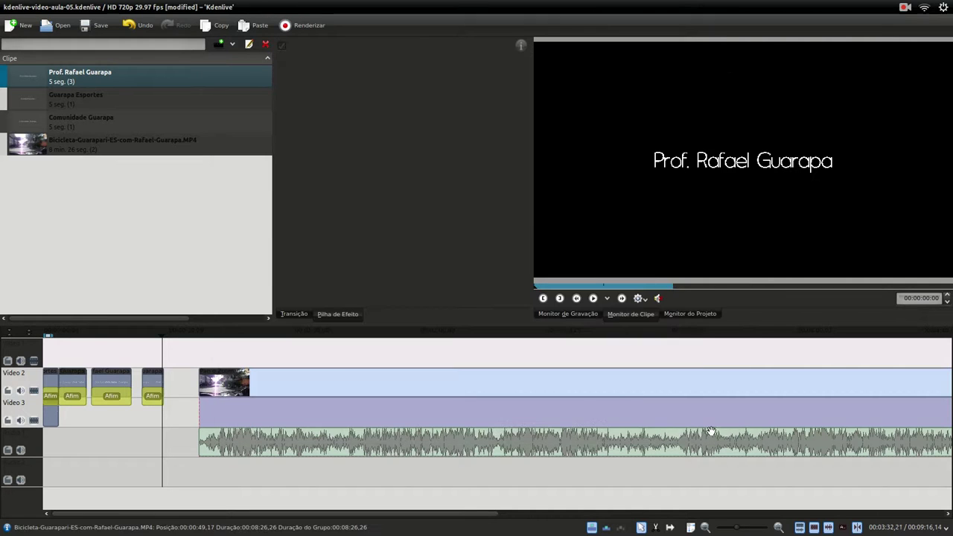
Scrub back through the titles and select the last title clip on Video 2, showing its Pan e Zoom.
left_click(155, 359)
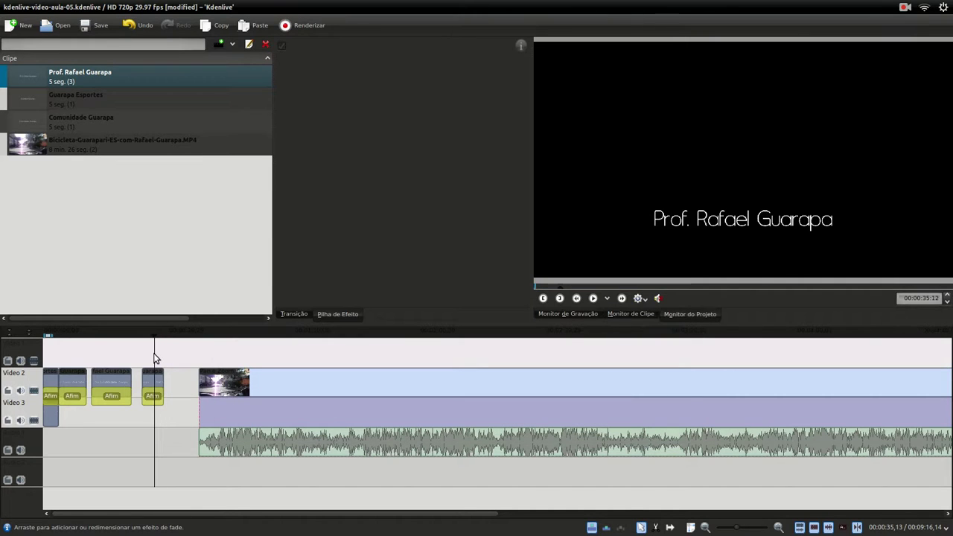
mouse_move(155, 358)
left_mouse_down()
mouse_move(150, 349)
mouse_move(157, 355)
left_mouse_up()
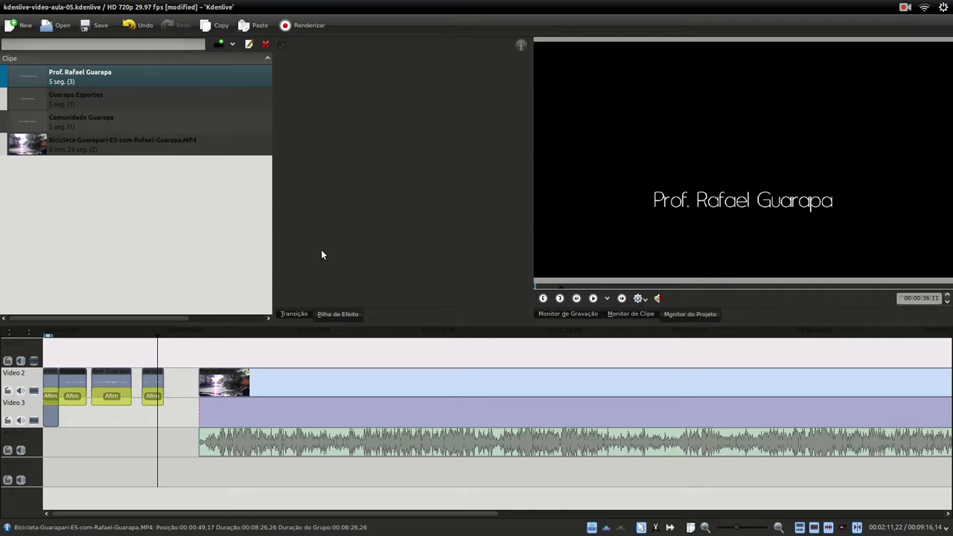
left_click(152, 381)
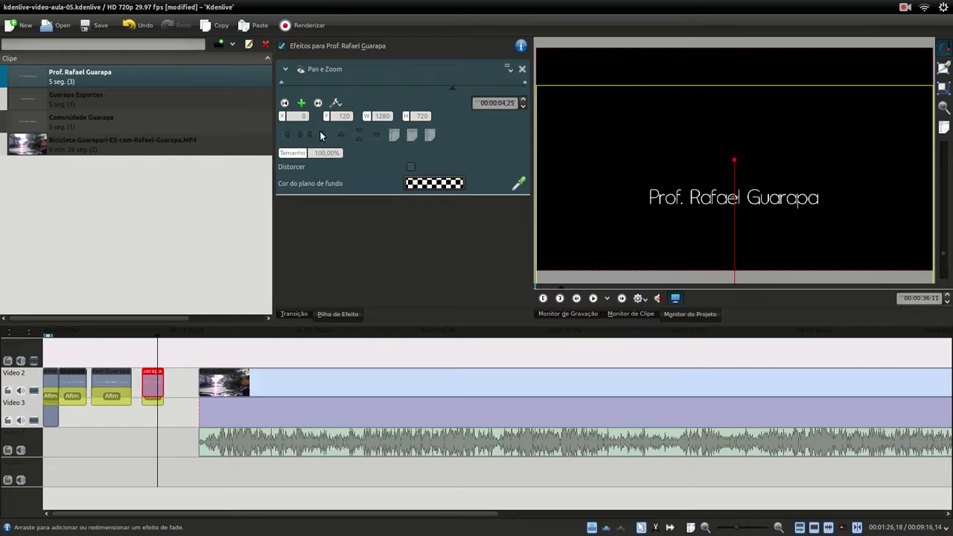
Move the last title's start point lower right and its end to X −351, Y −296, then preview.
left_click(283, 103)
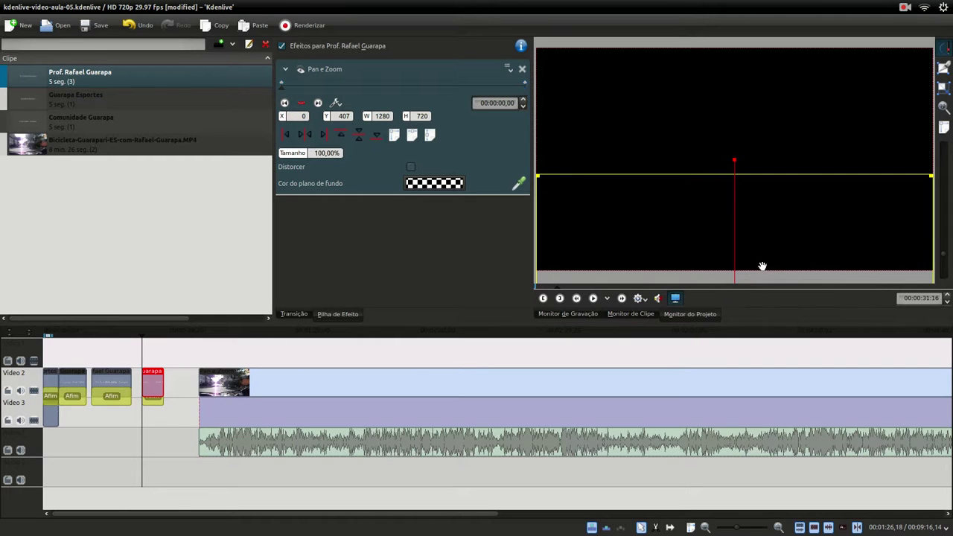
left_click_drag(763, 266, 905, 255)
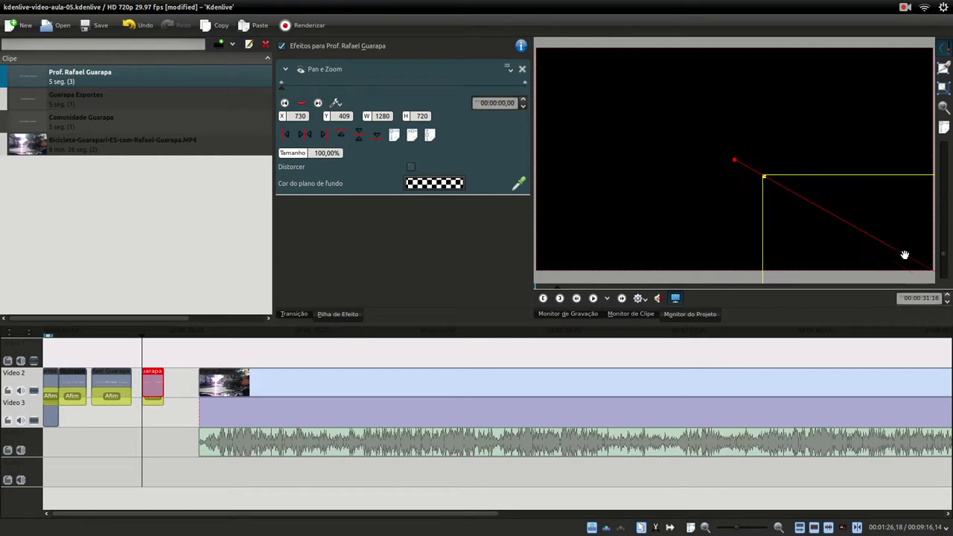
left_click(324, 135)
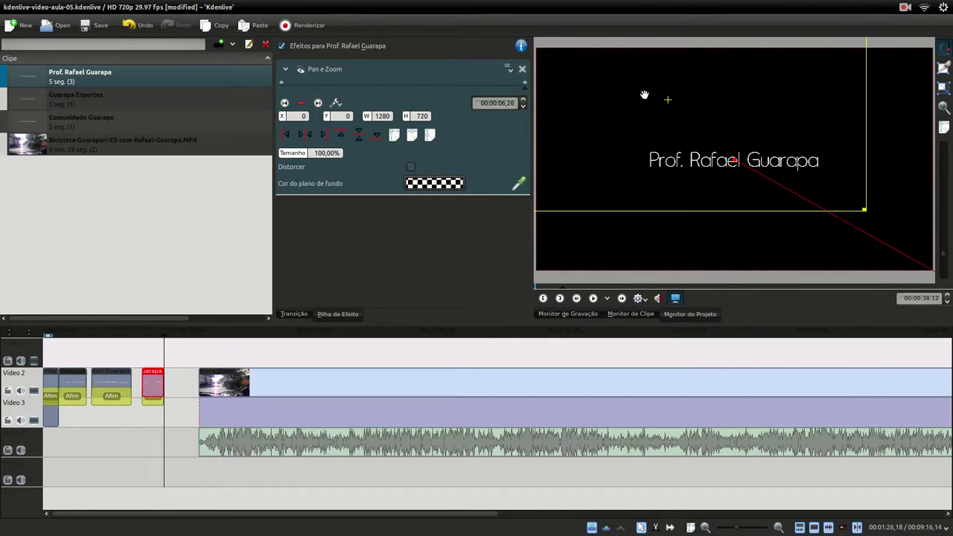
left_click_drag(644, 94, 599, 66)
left_click(145, 349)
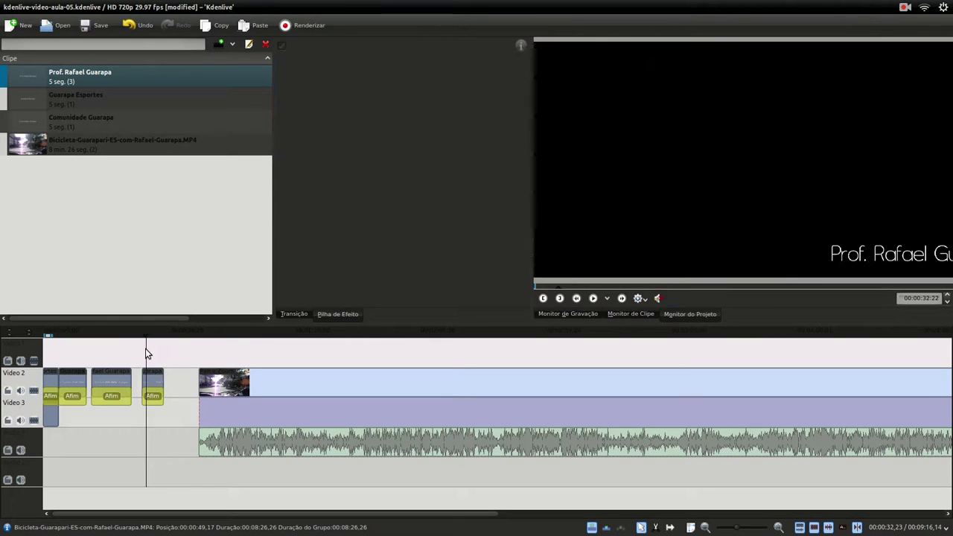
left_click(593, 298)
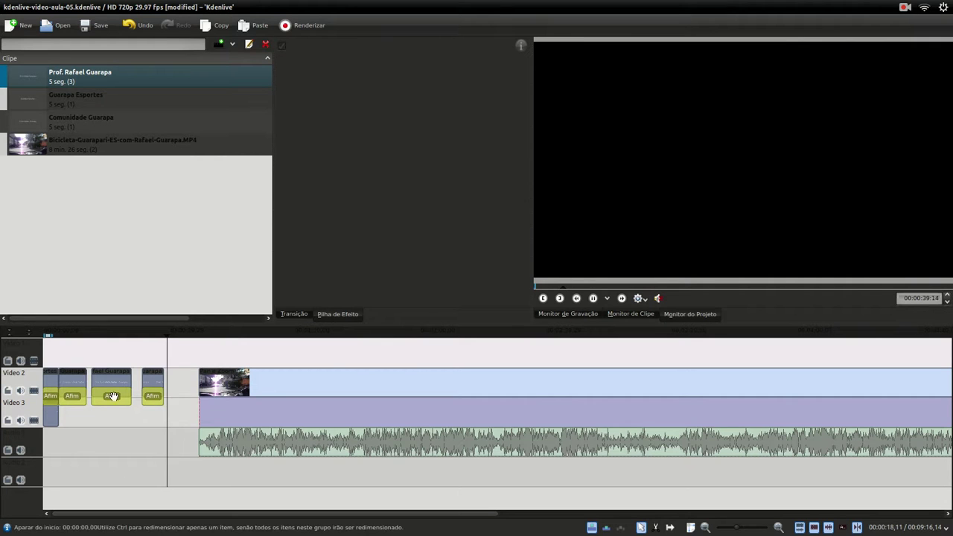
left_click(149, 353)
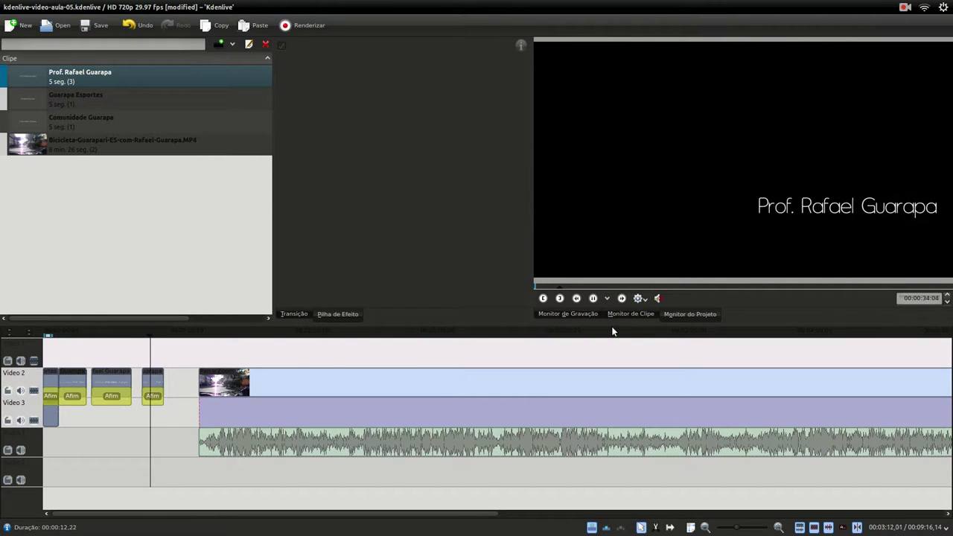
key("space")
left_click(156, 376)
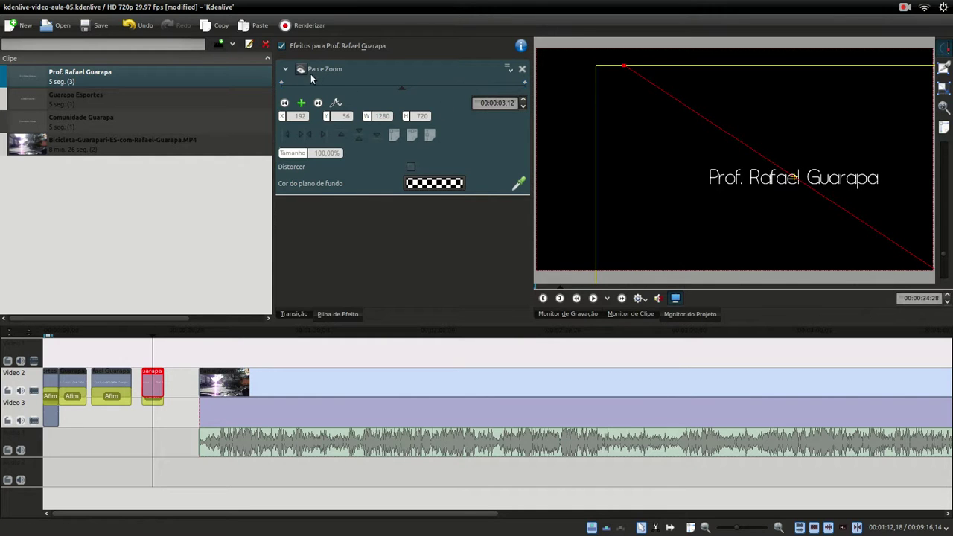
left_click_drag(238, 354, 199, 357)
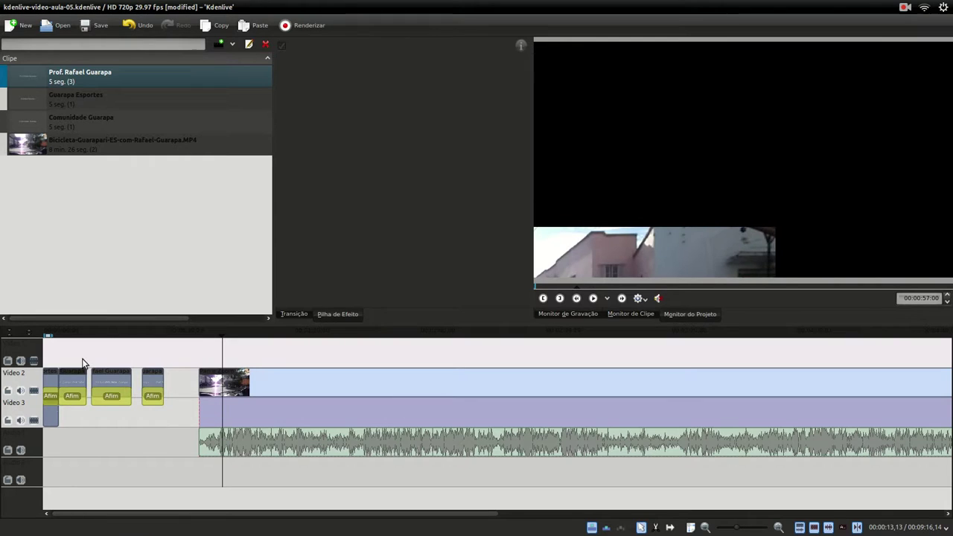
left_click(45, 356)
key("space")
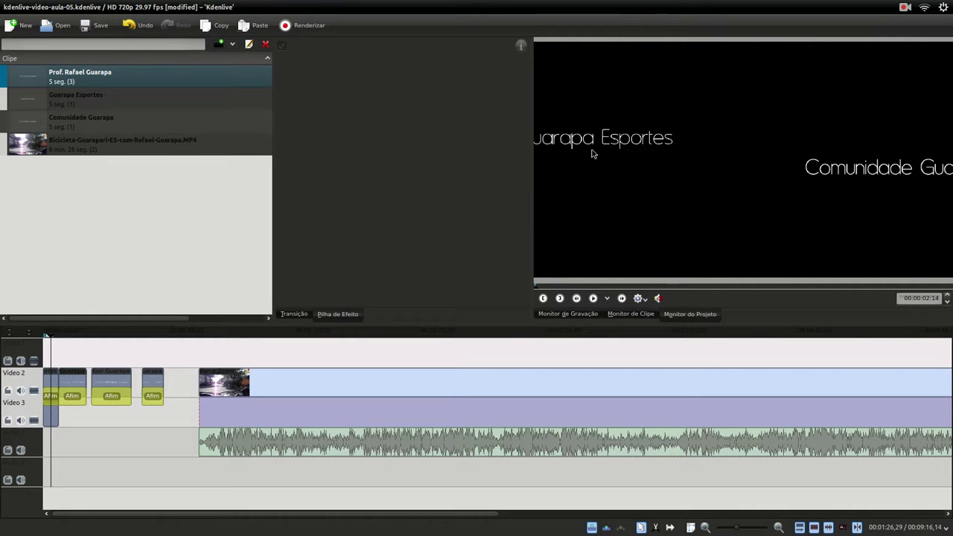
Shrink the bike video to 20% at its first Pan e Zoom keyframe.
left_click(214, 371)
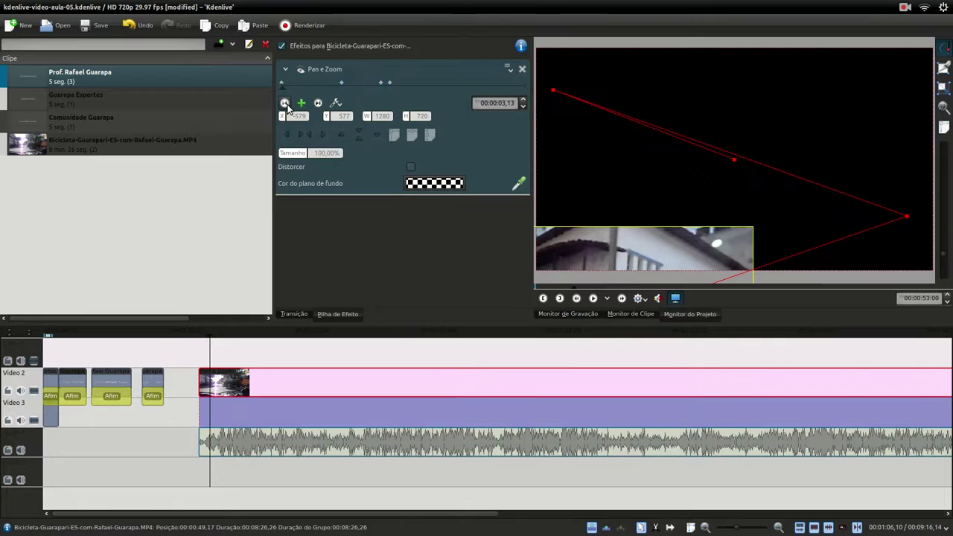
left_click(284, 104)
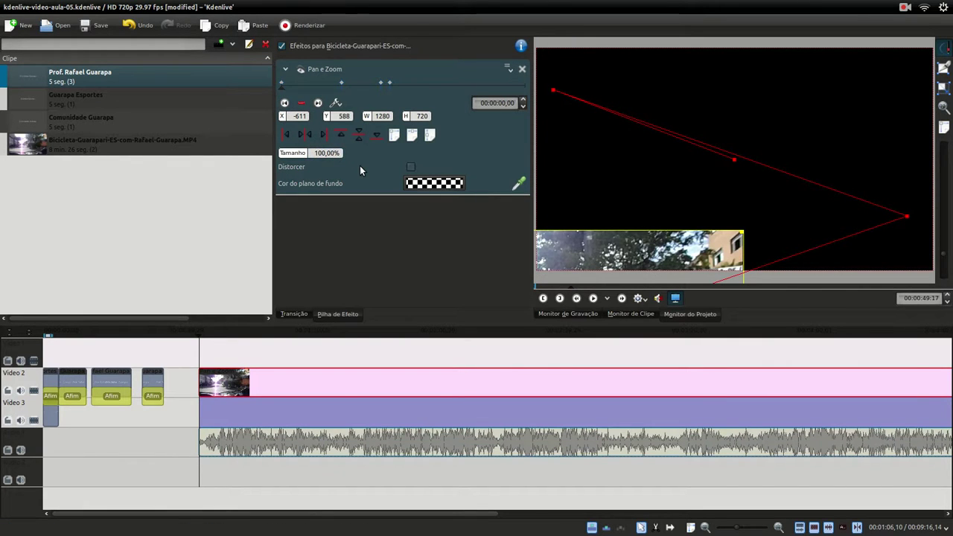
type("20")
key("Return")
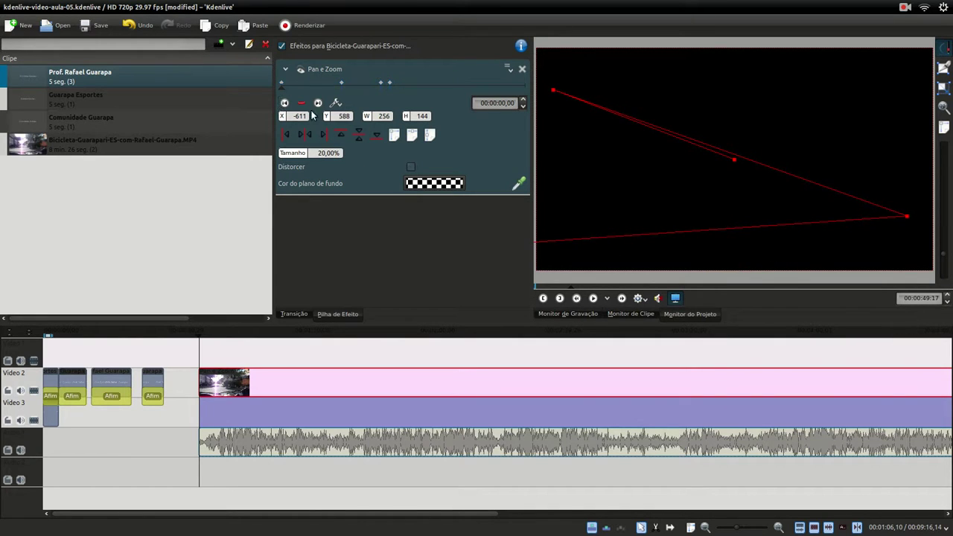
Centre the shrunken bike video just below frame centre, then select the second title clip.
left_click(306, 136)
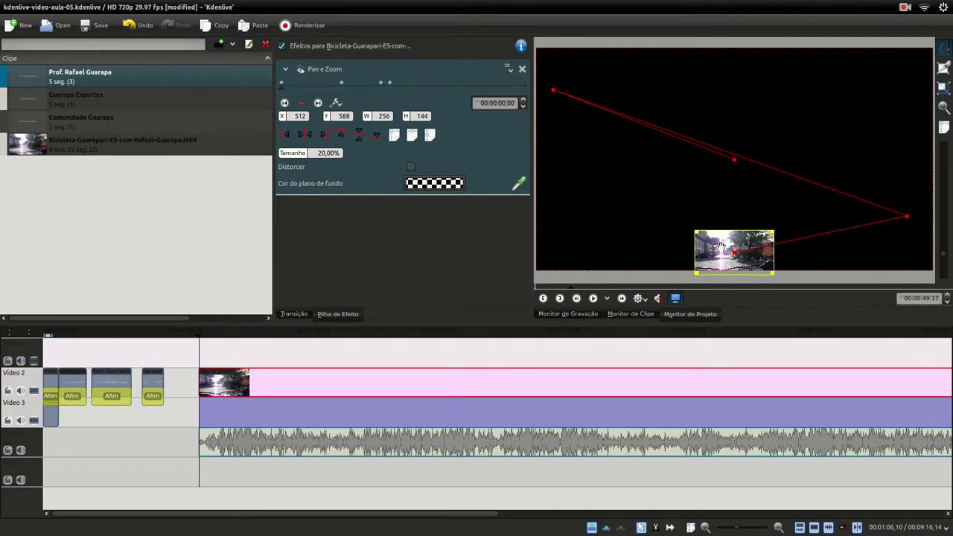
left_click_drag(699, 225, 540, 202)
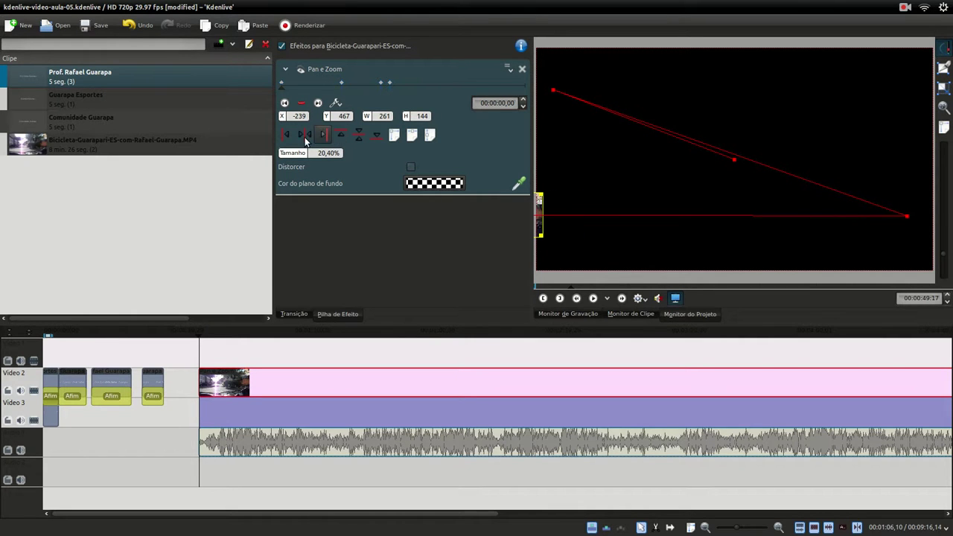
left_click(323, 135)
mouse_move(723, 216)
left_mouse_down()
mouse_move(559, 214)
mouse_move(728, 220)
left_mouse_up()
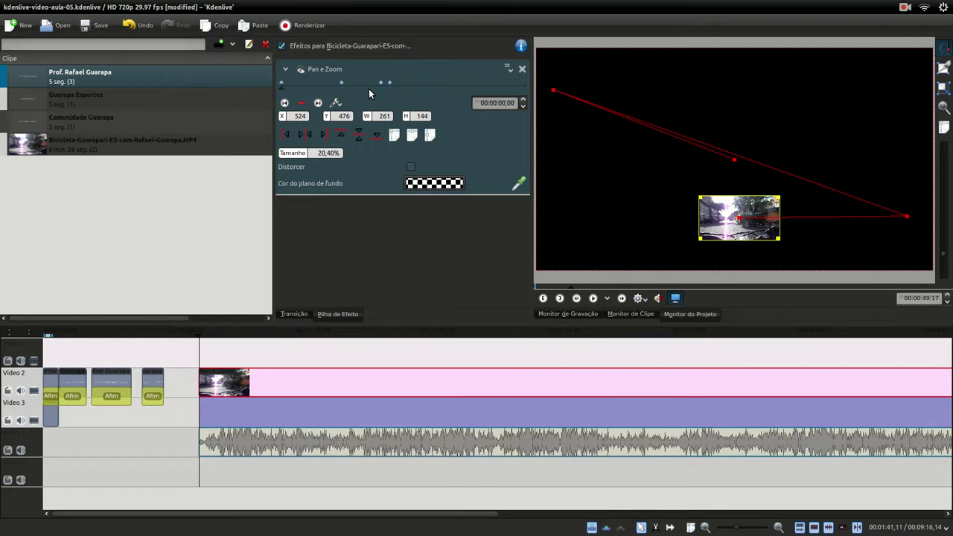
left_click(83, 365)
left_click(75, 380)
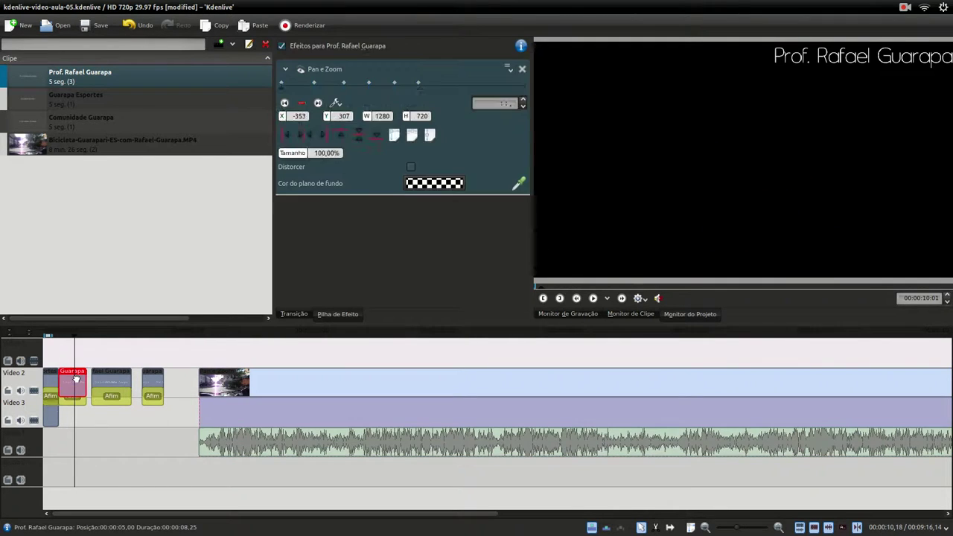